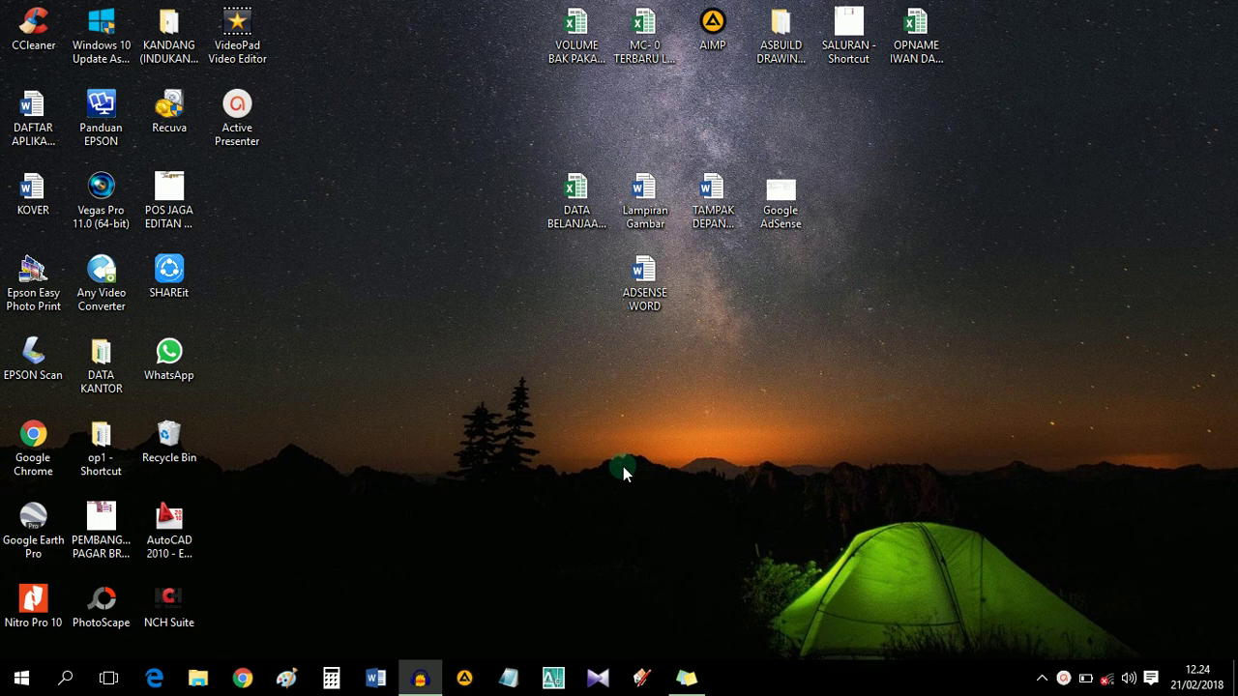
- Close the Suara 017_sd project in Audacity without saving it, and relaunch Audacity with an empty project, minimized
click(420, 677)
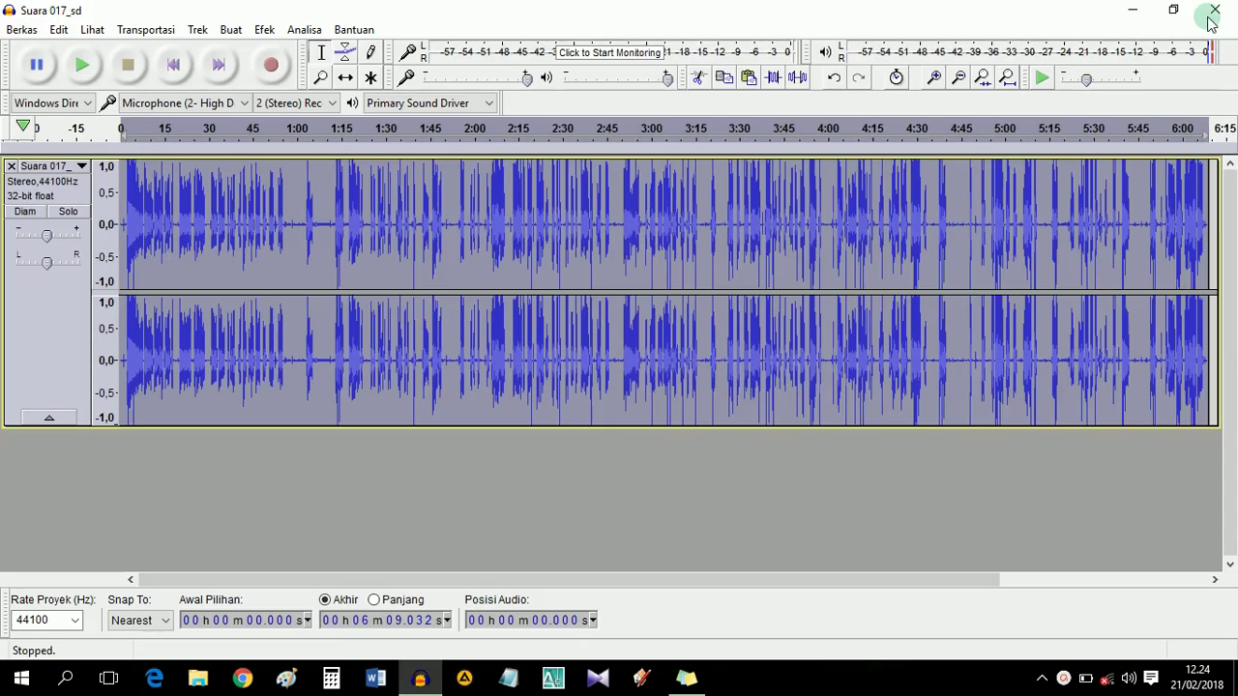
click(1214, 10)
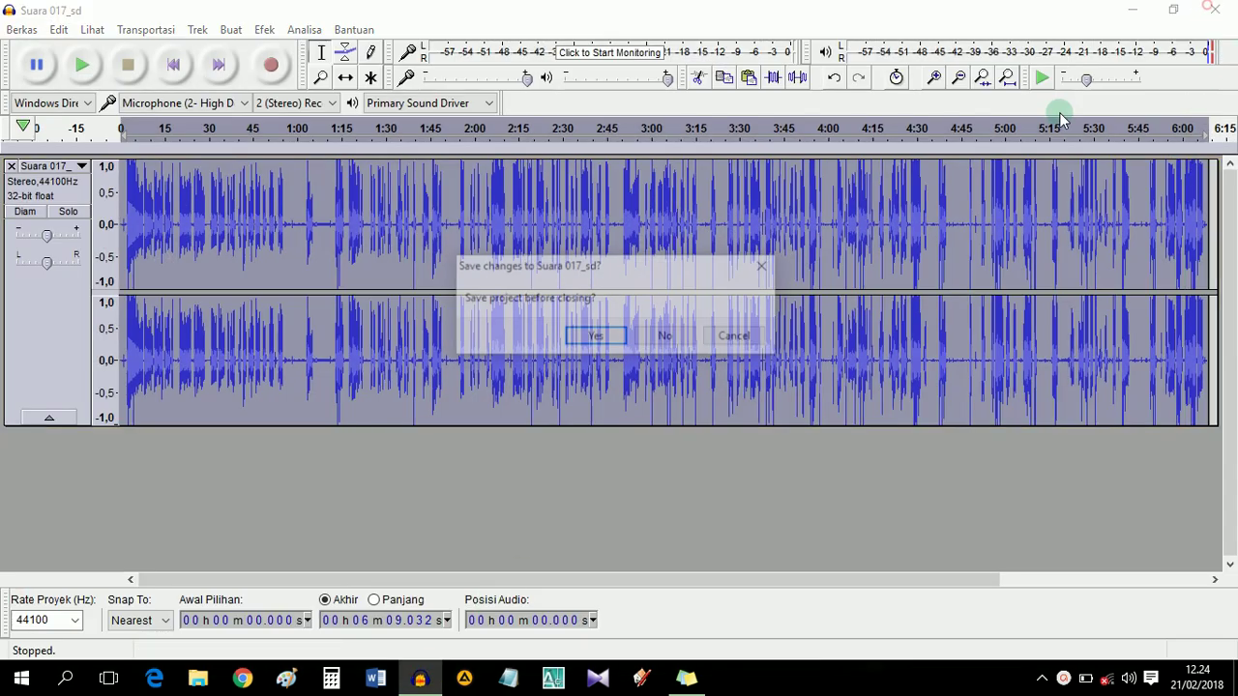
click(606, 335)
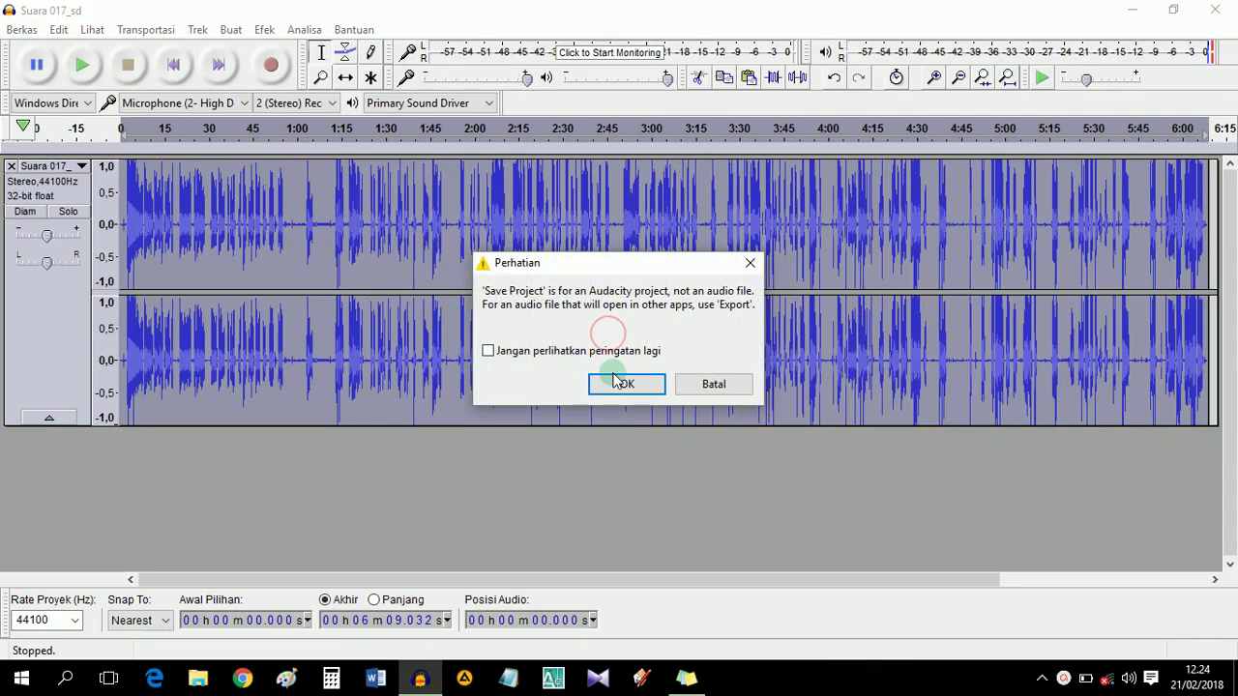
click(713, 385)
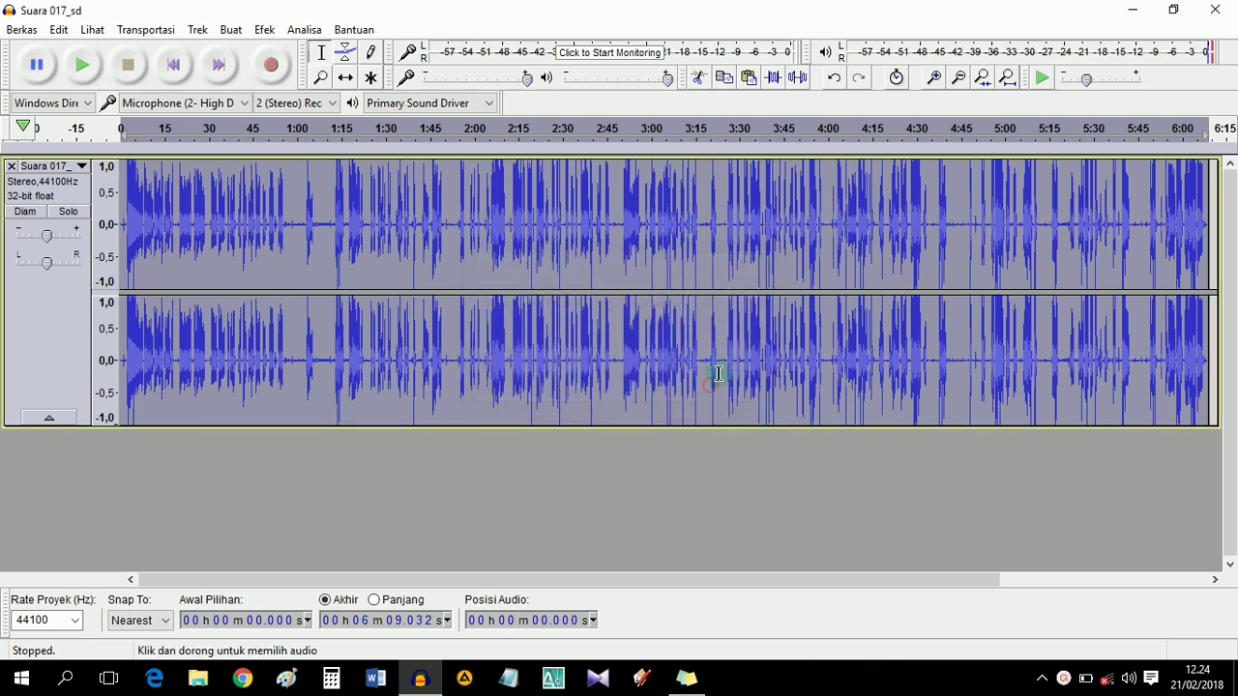
click(1213, 9)
click(667, 337)
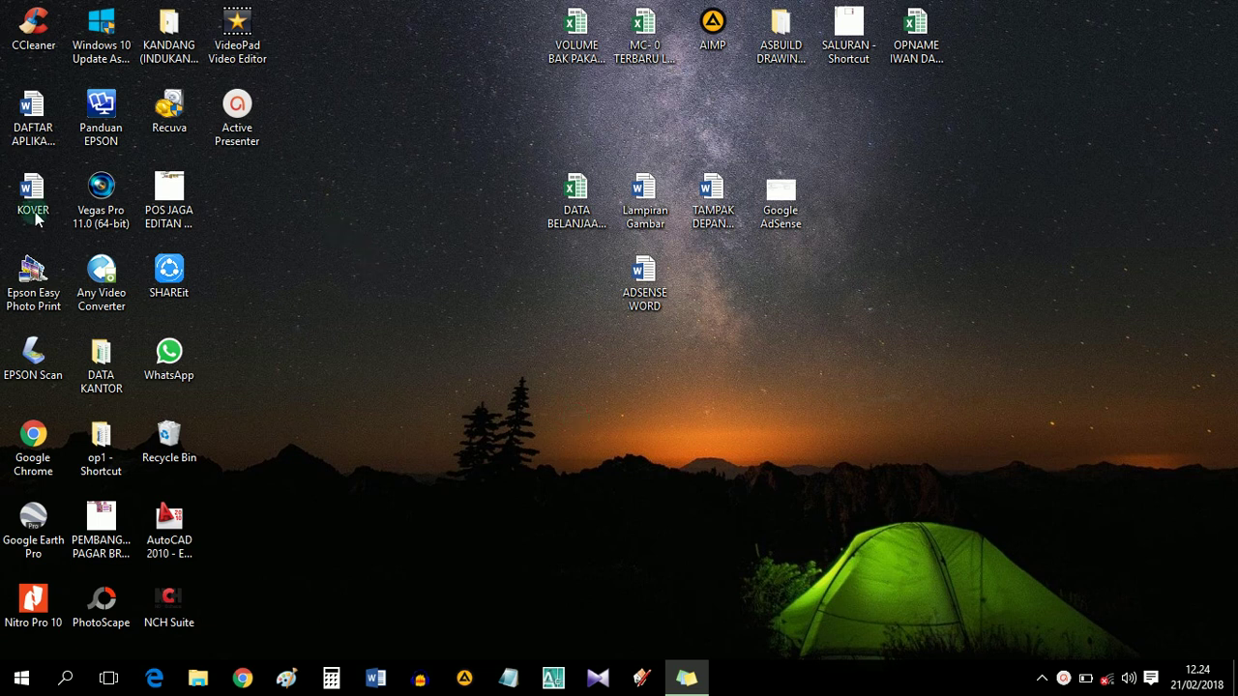
click(425, 679)
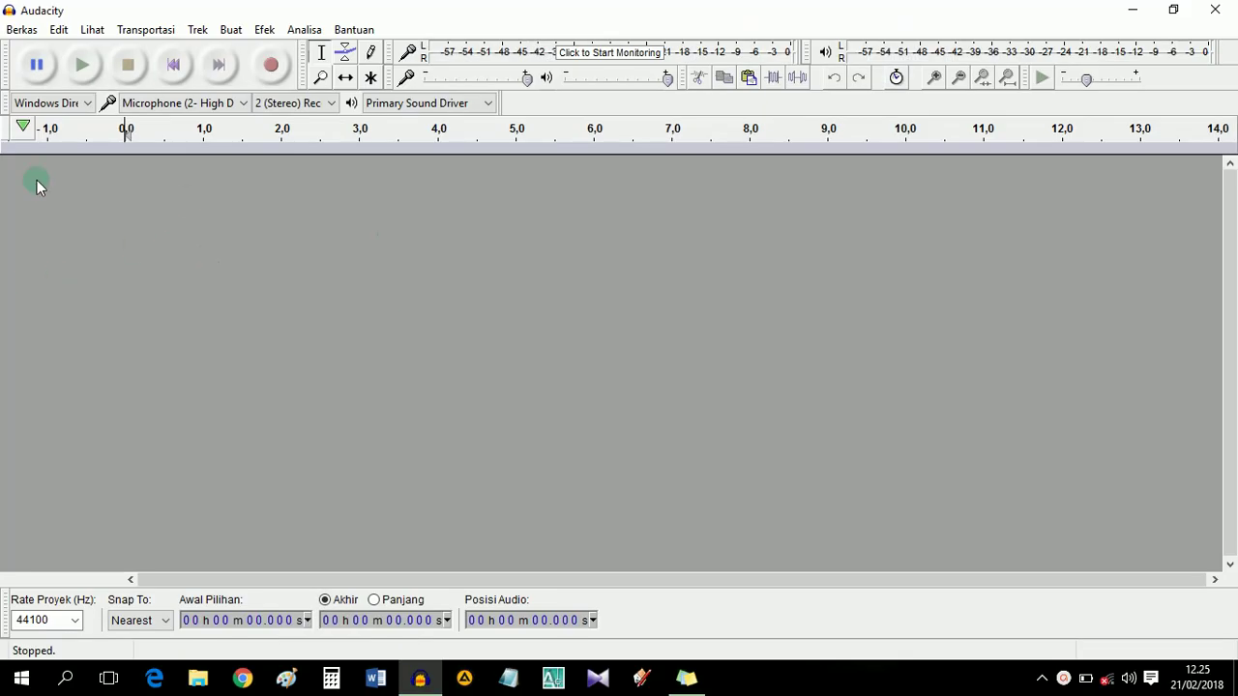
click(1132, 10)
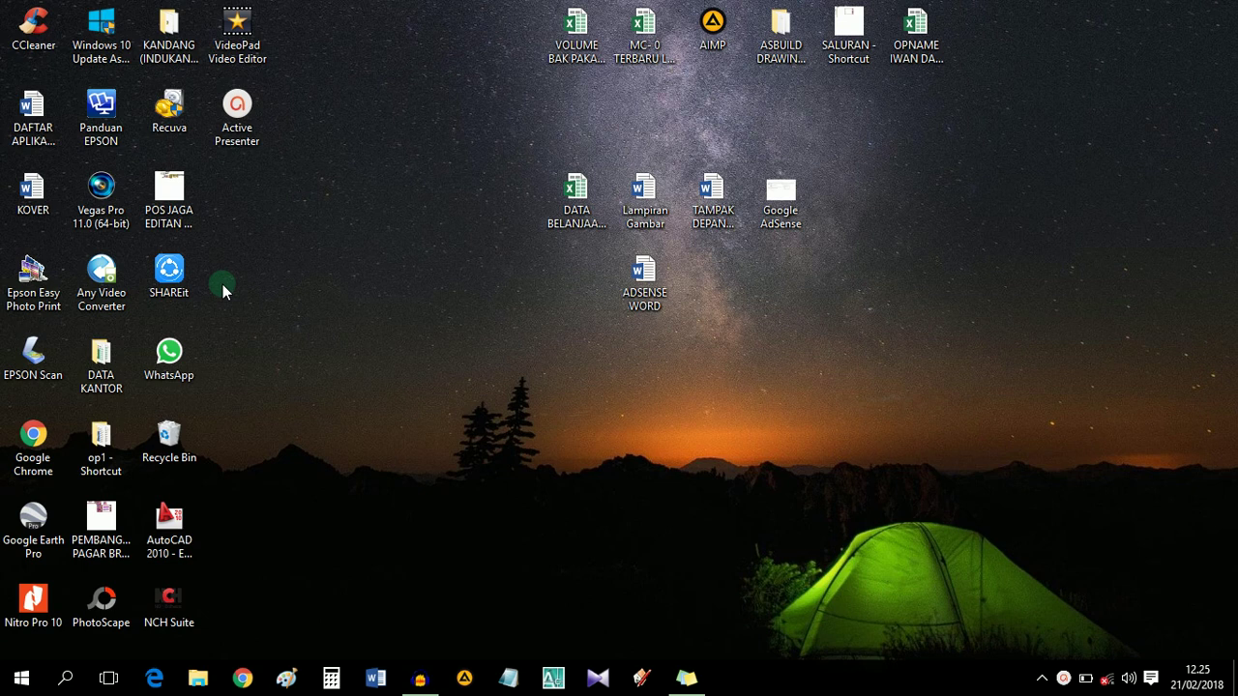
- Launch SHAREit and open the music folder inside the SM-J120G folder of its received files
click(175, 281)
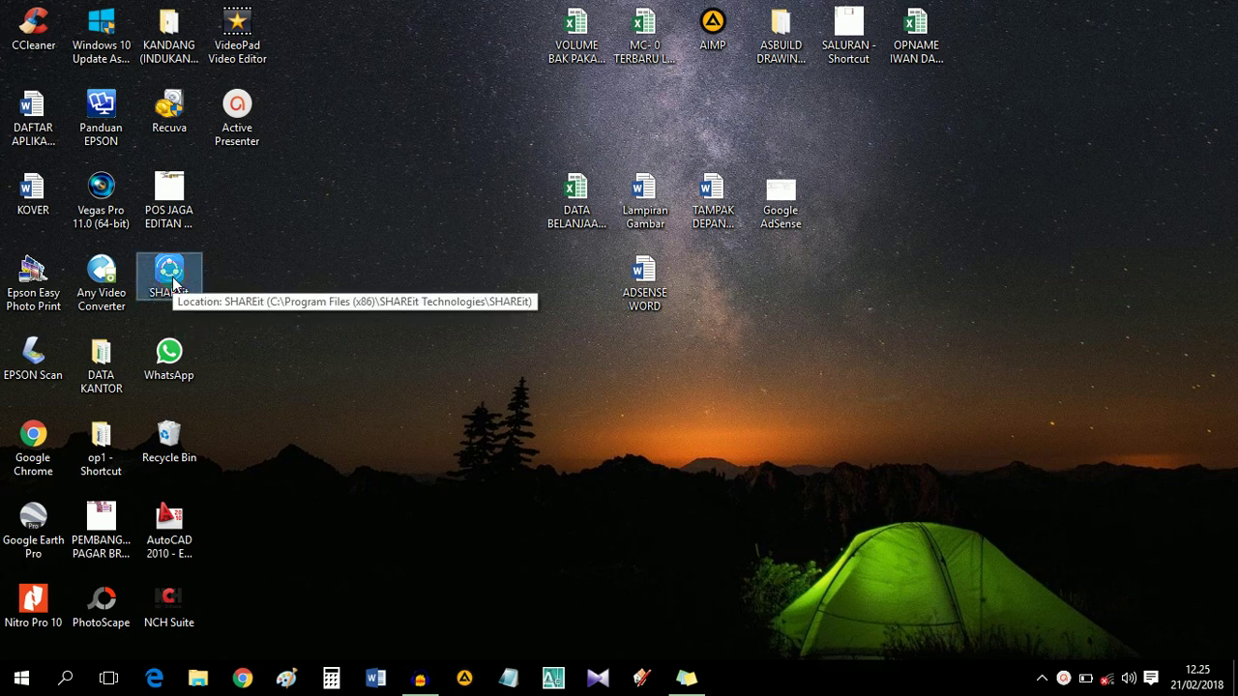
double_click(177, 281)
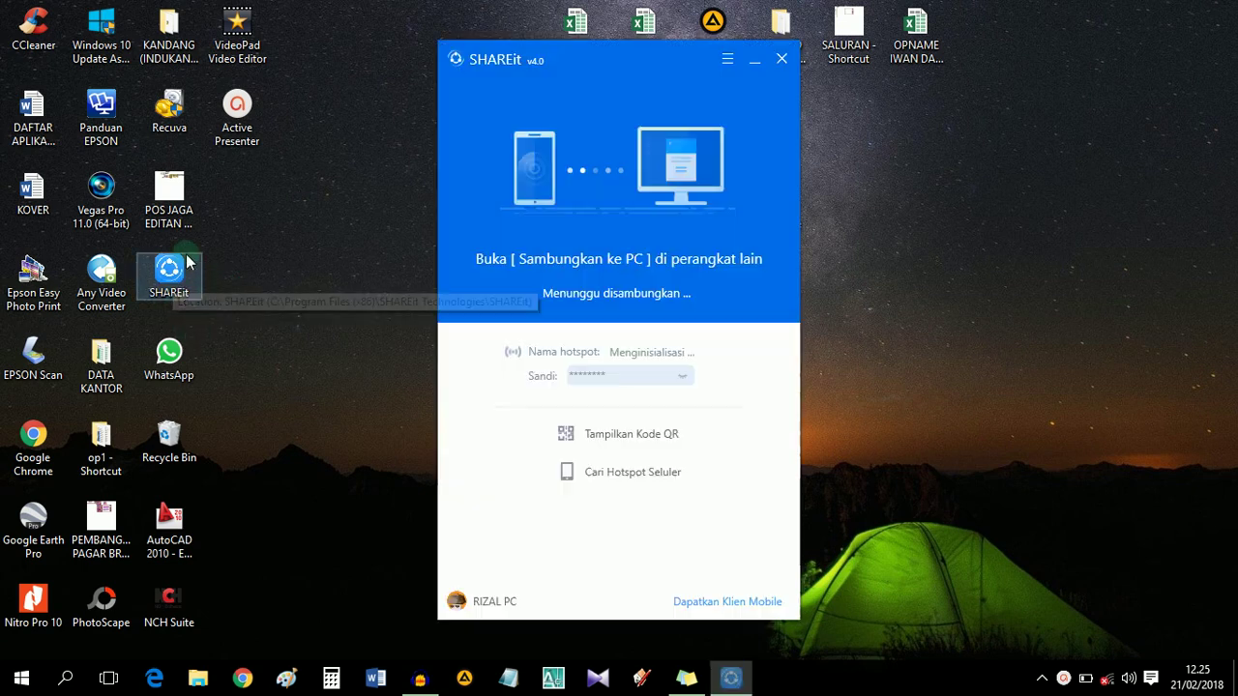
click(727, 59)
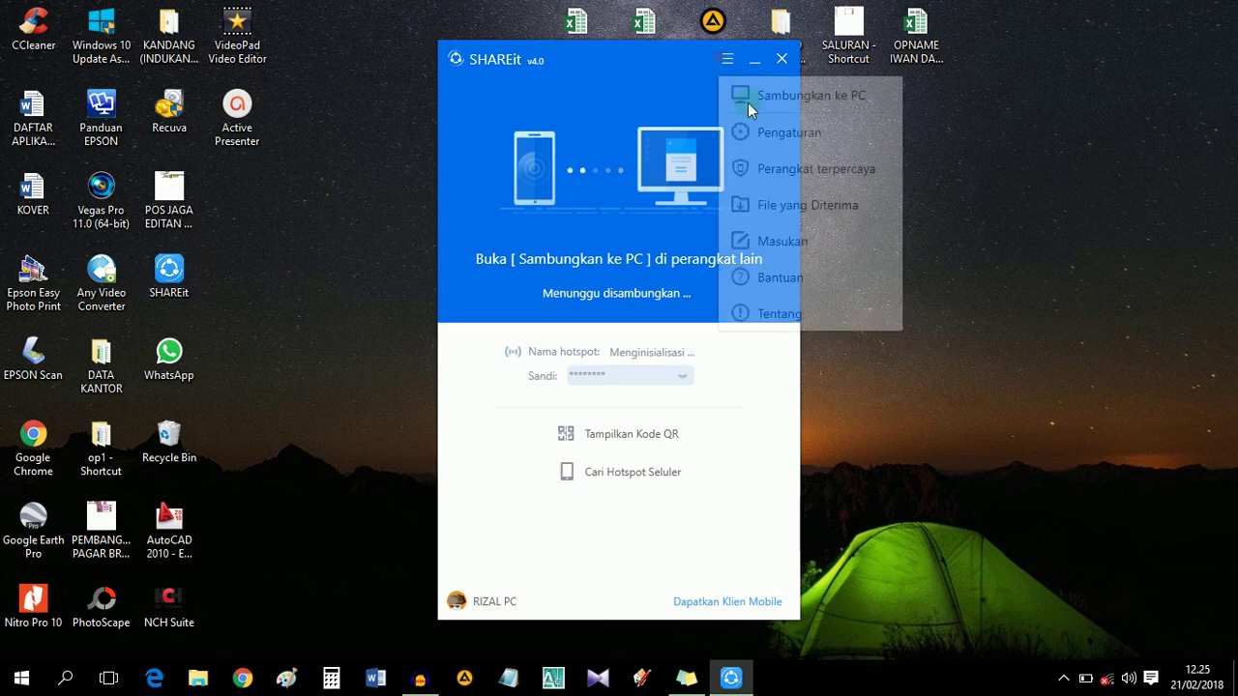
click(776, 202)
double_click(213, 132)
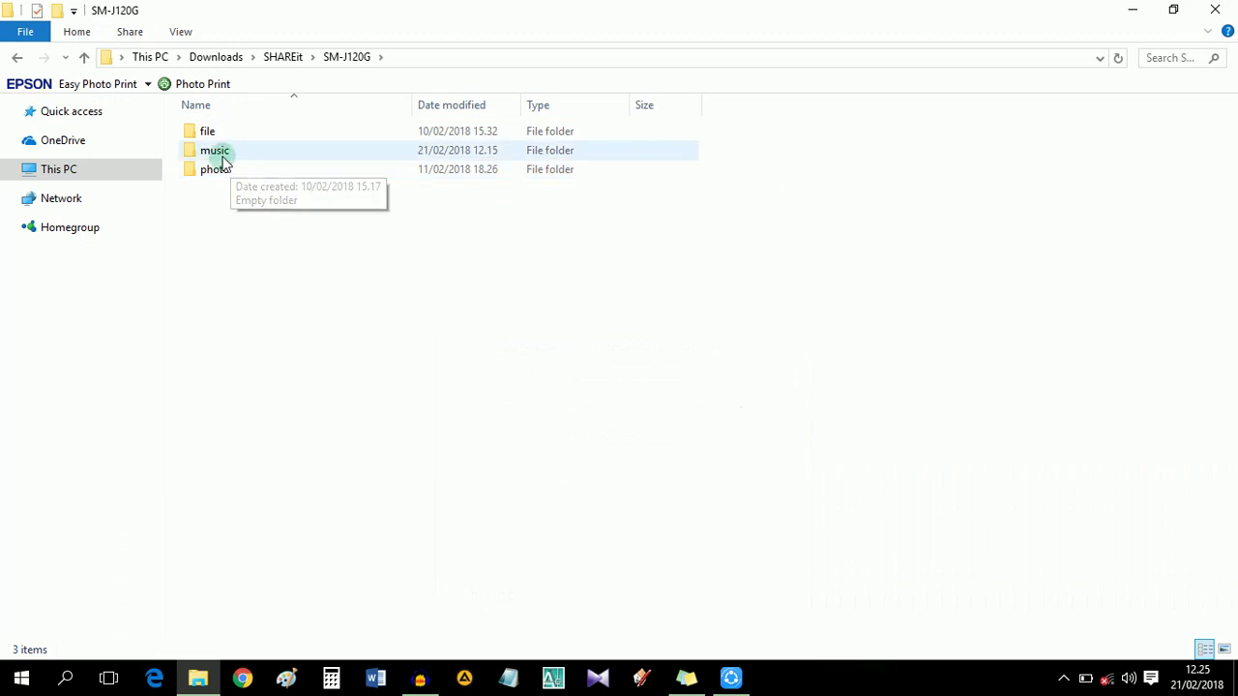
double_click(217, 152)
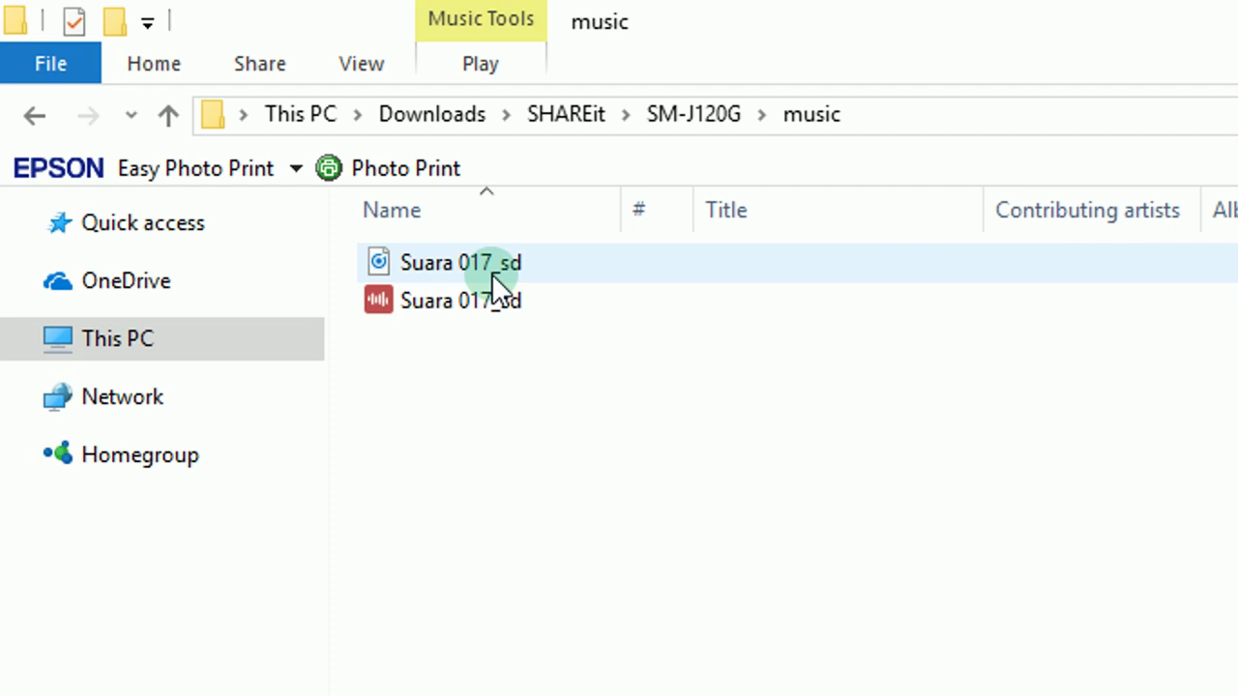
- Load the M4A recording Suara 017_sd into AIMP's Audio Converter
mouse_move(480, 259)
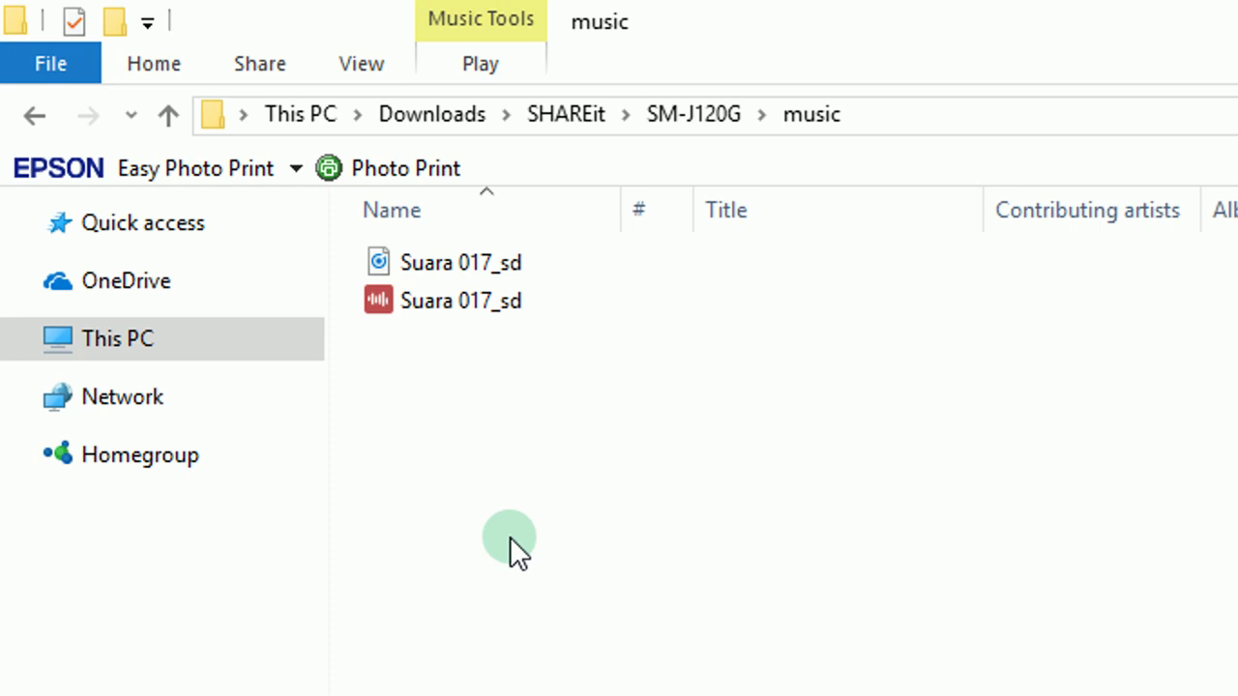
mouse_move(436, 265)
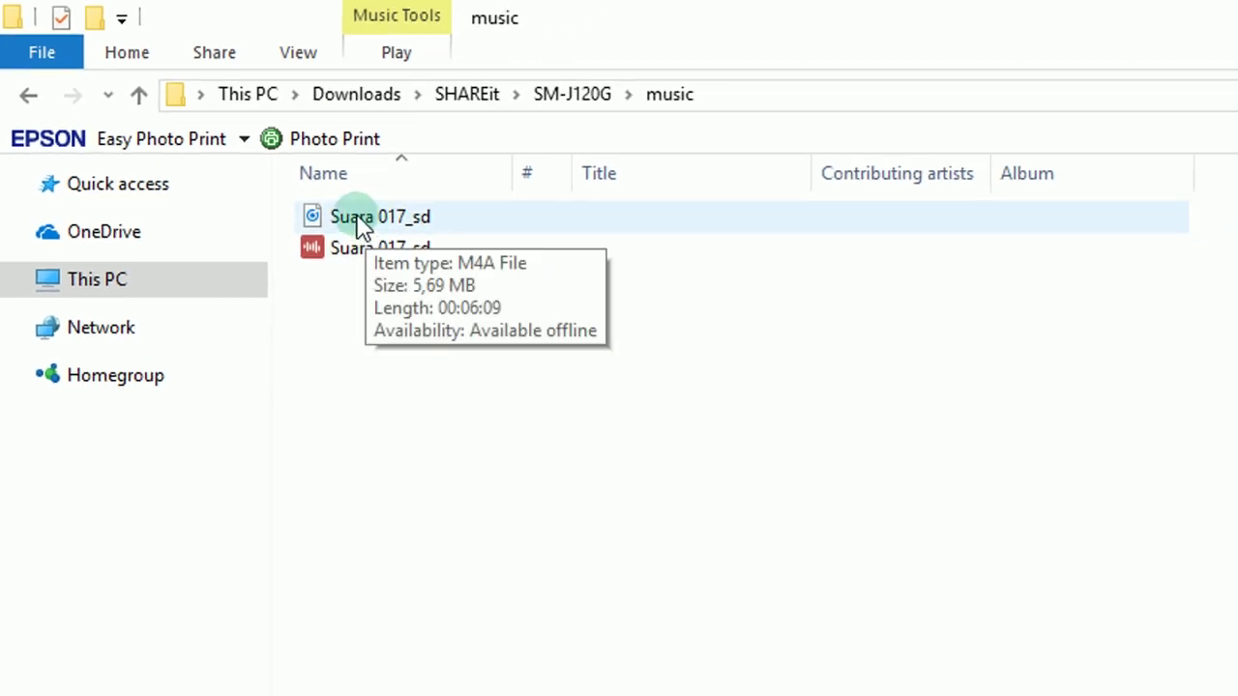
right_click(359, 227)
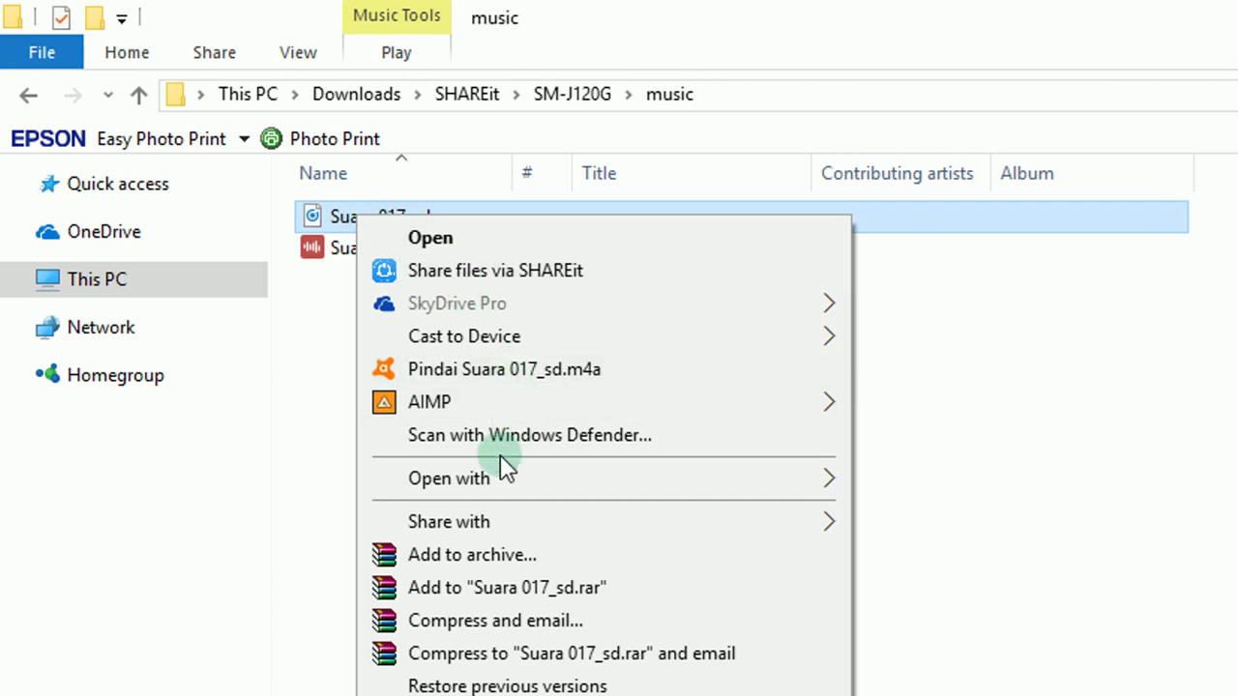
mouse_move(399, 408)
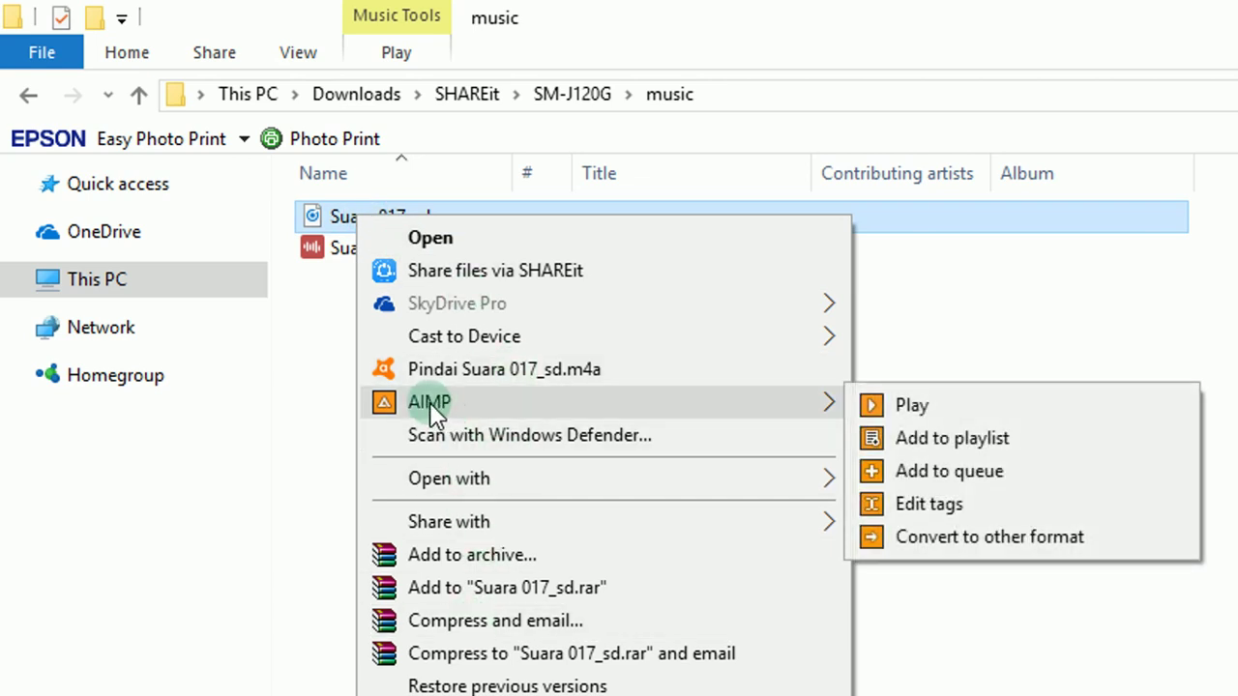
click(943, 542)
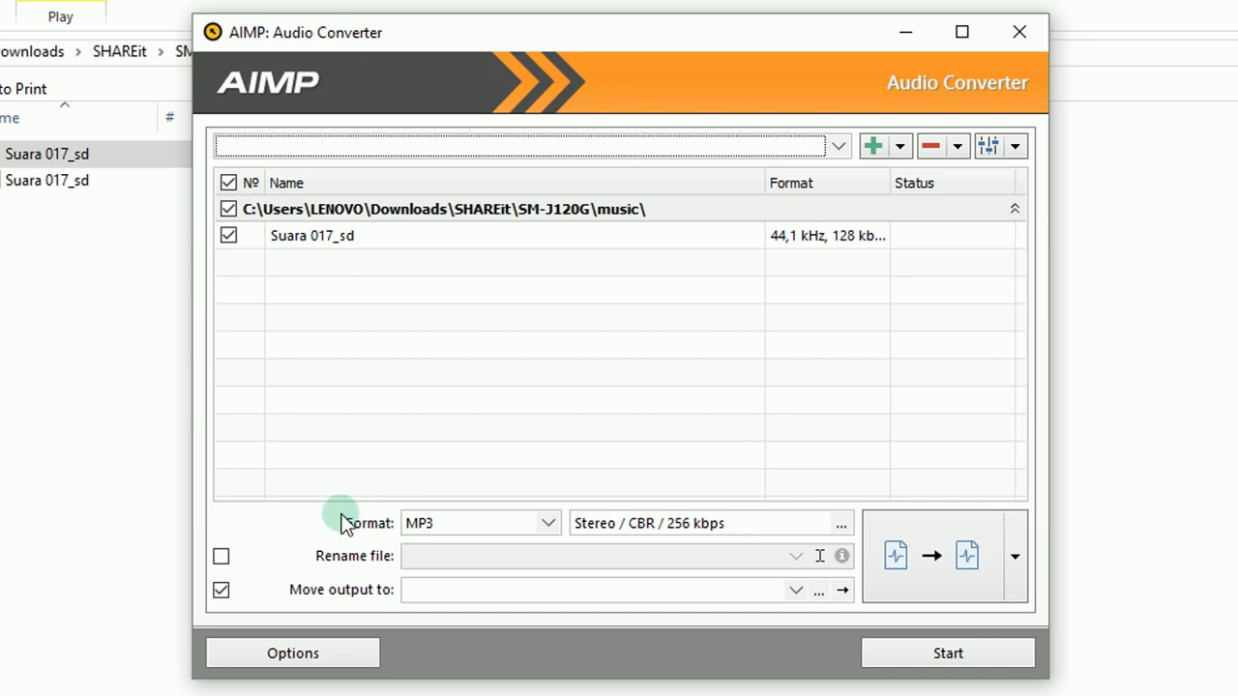
- Convert the recording to MP3 at Stereo / CBR / 256 kbps, and close the converter
click(549, 527)
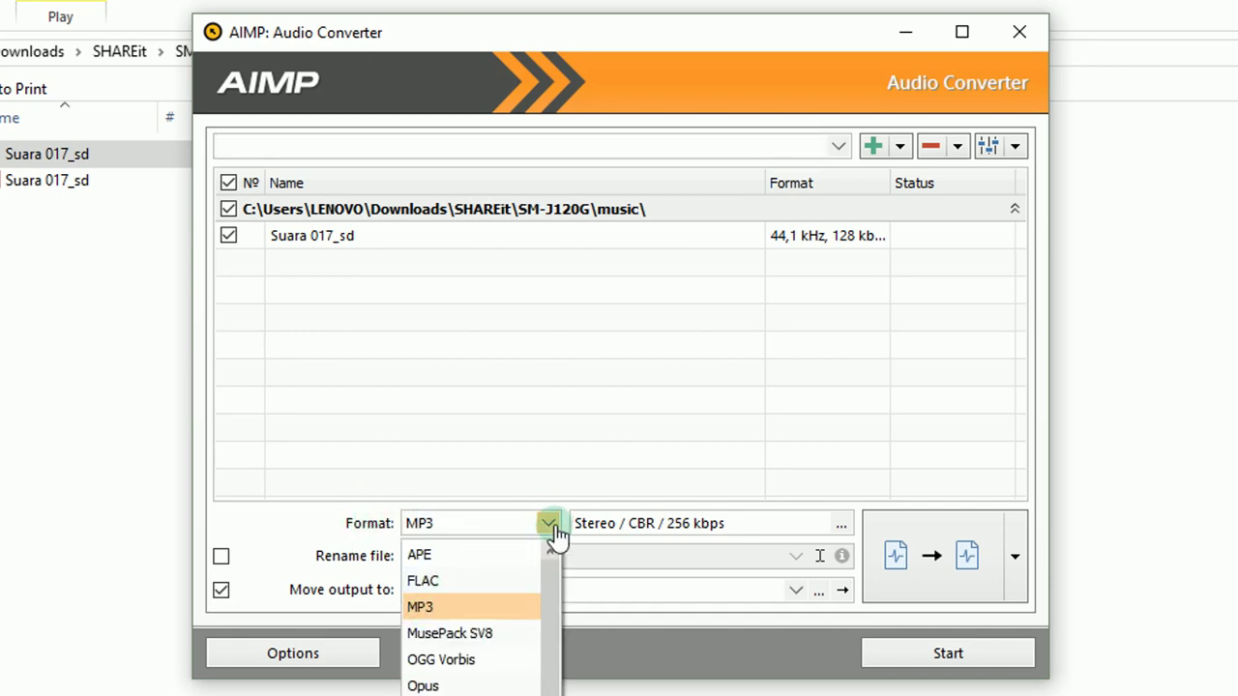
click(549, 527)
click(885, 653)
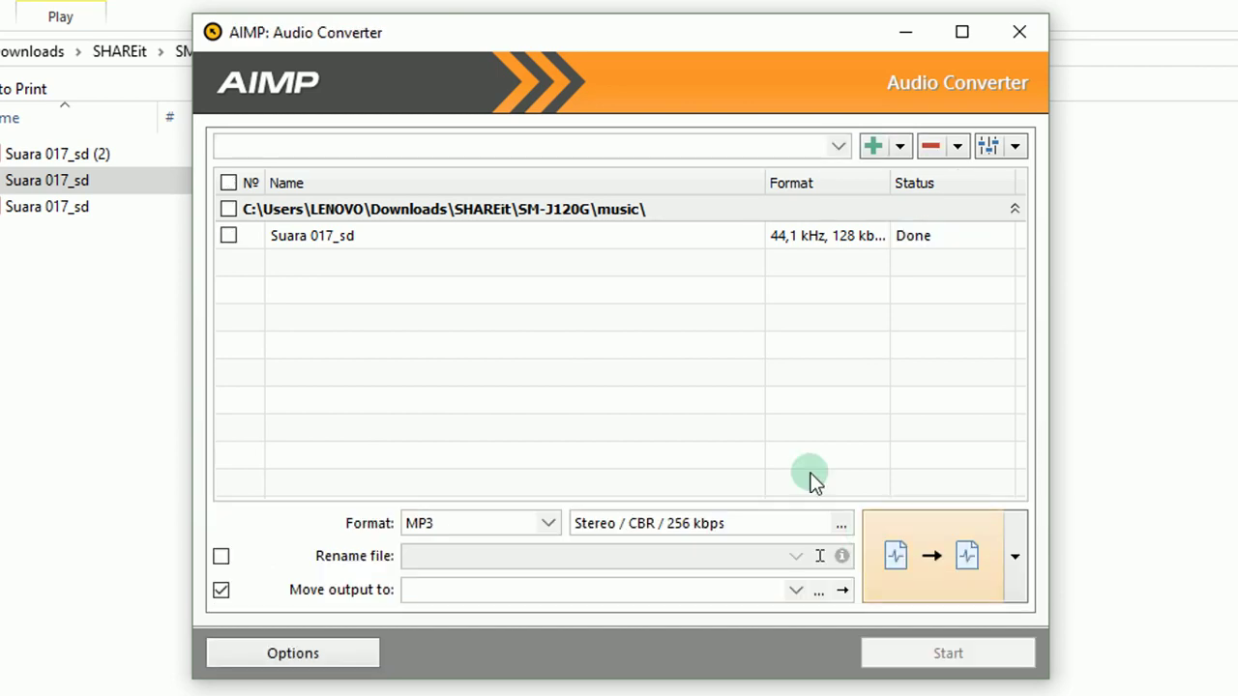
click(1028, 29)
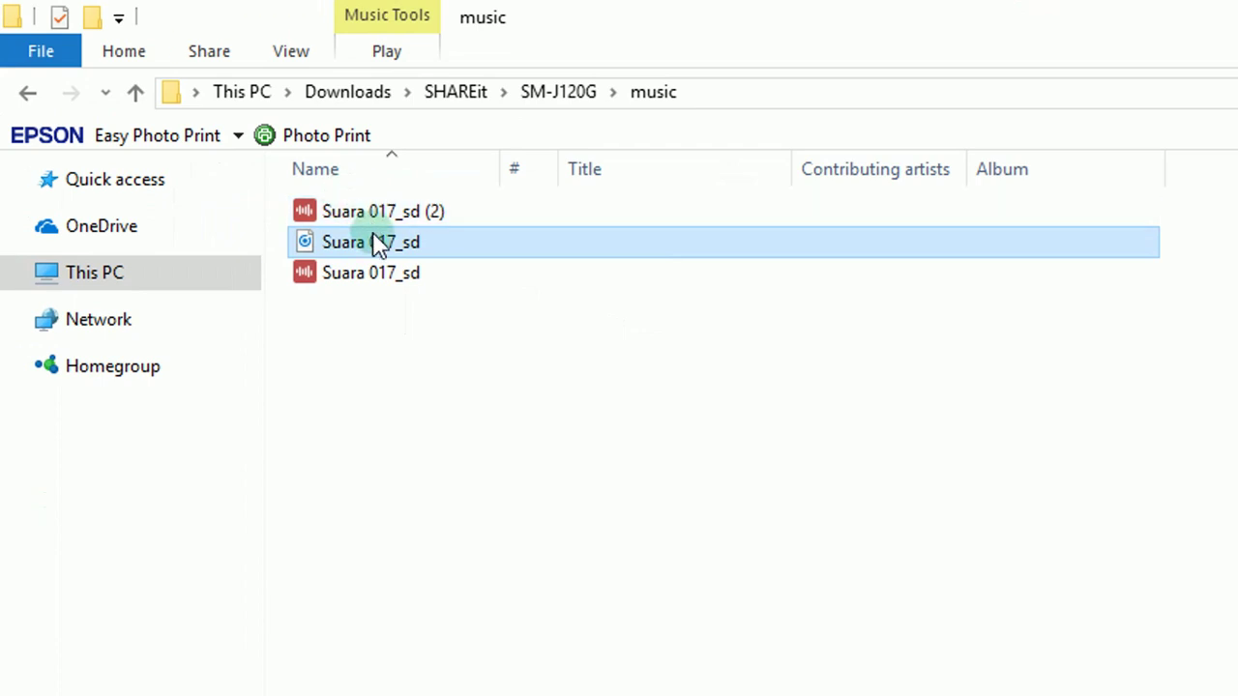
click(361, 441)
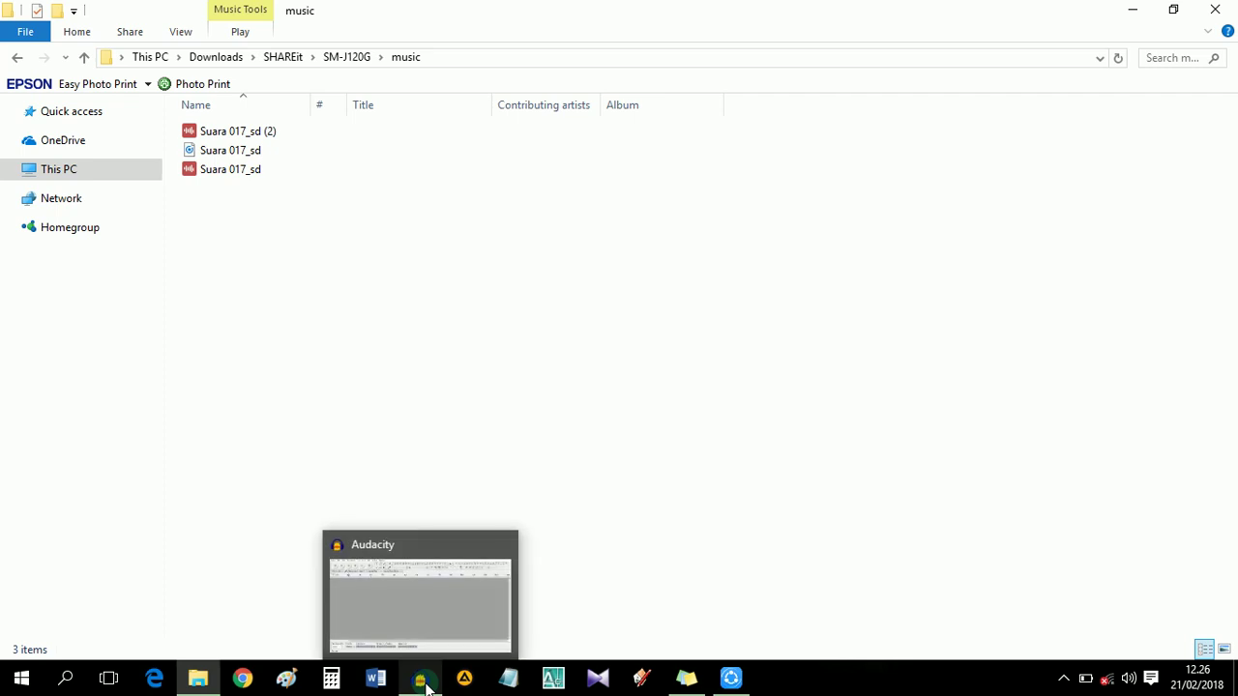
- Import the MP3 version of Suara 017_sd from the music folder into Audacity, and play its opening seconds
click(235, 174)
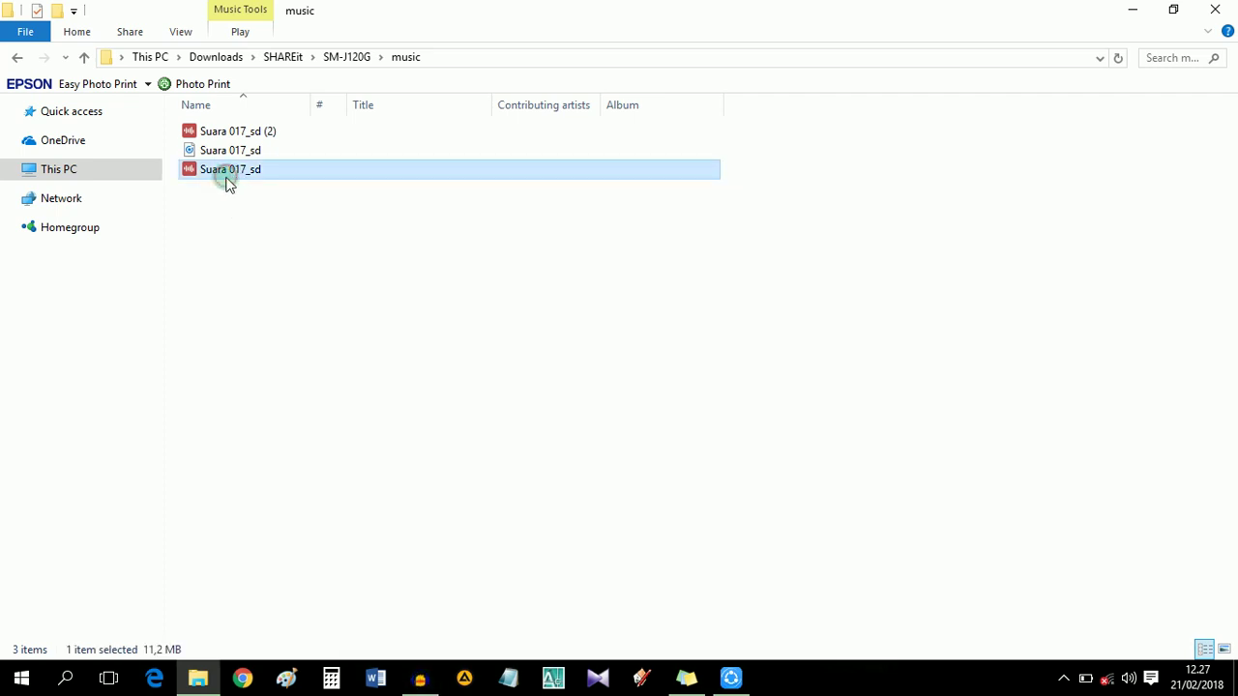
drag(232, 174, 236, 291)
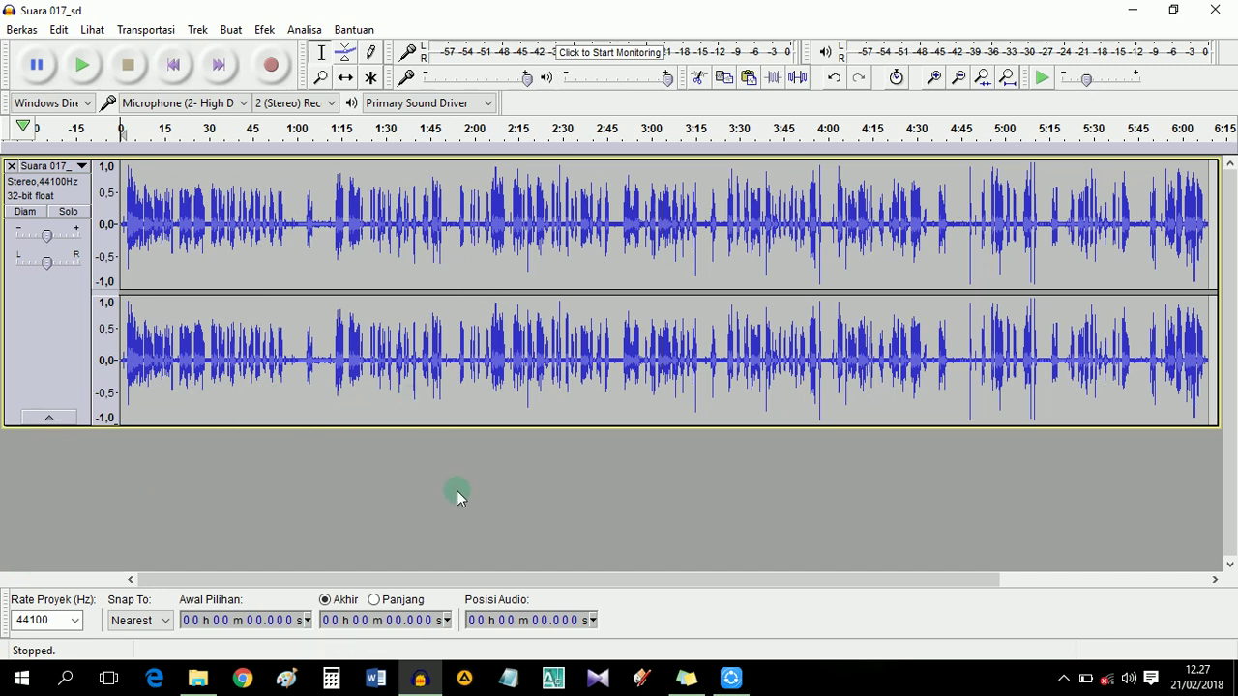
click(81, 69)
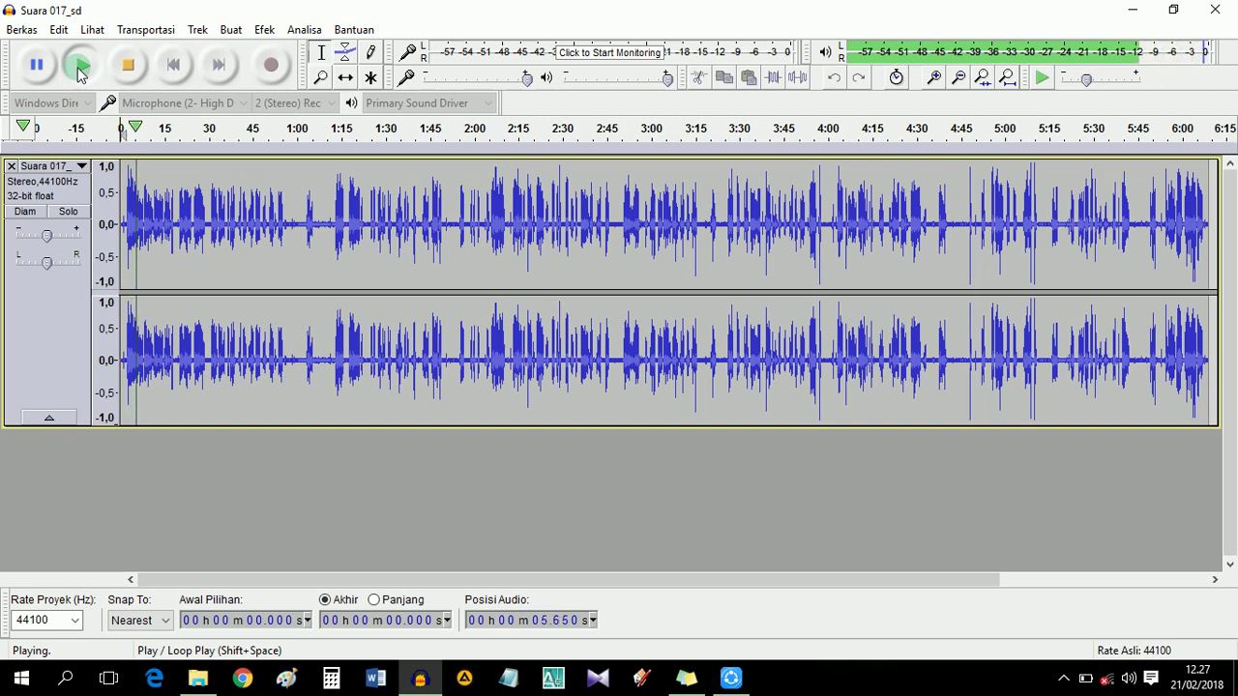
click(128, 65)
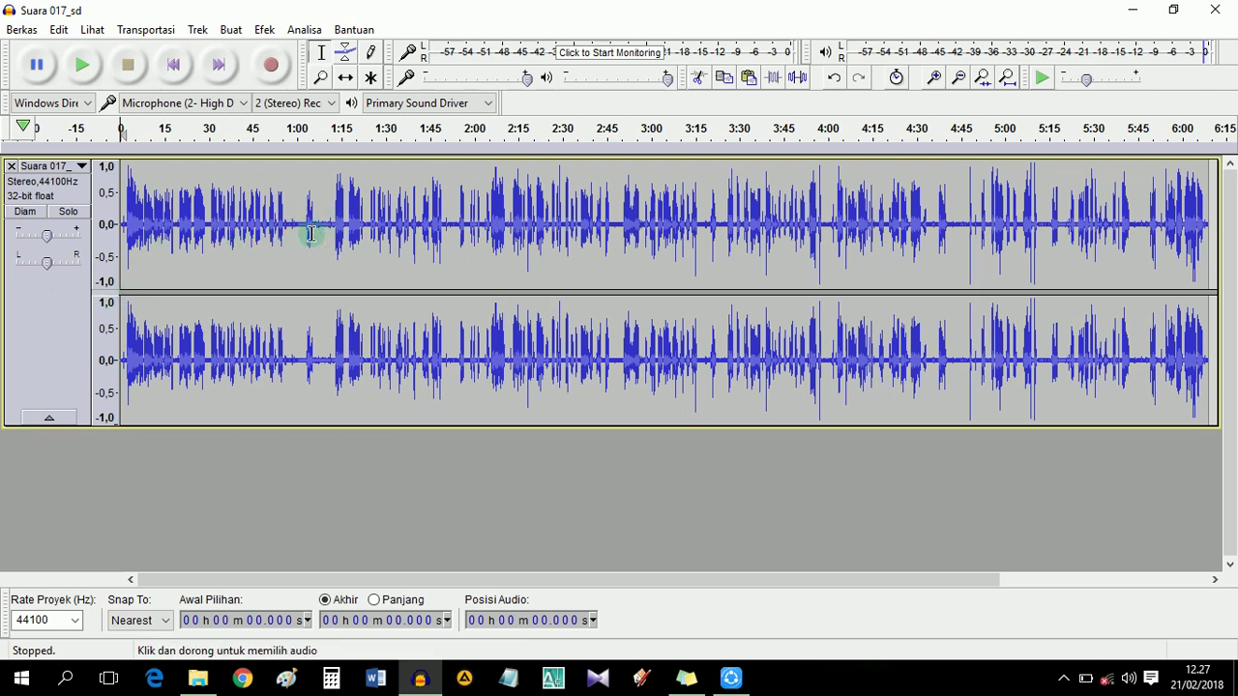
- Select the quiet stretch from about 0:56.8 to 1:03.6 and capture it as the noise profile for Noise Reduction
drag(286, 219, 308, 236)
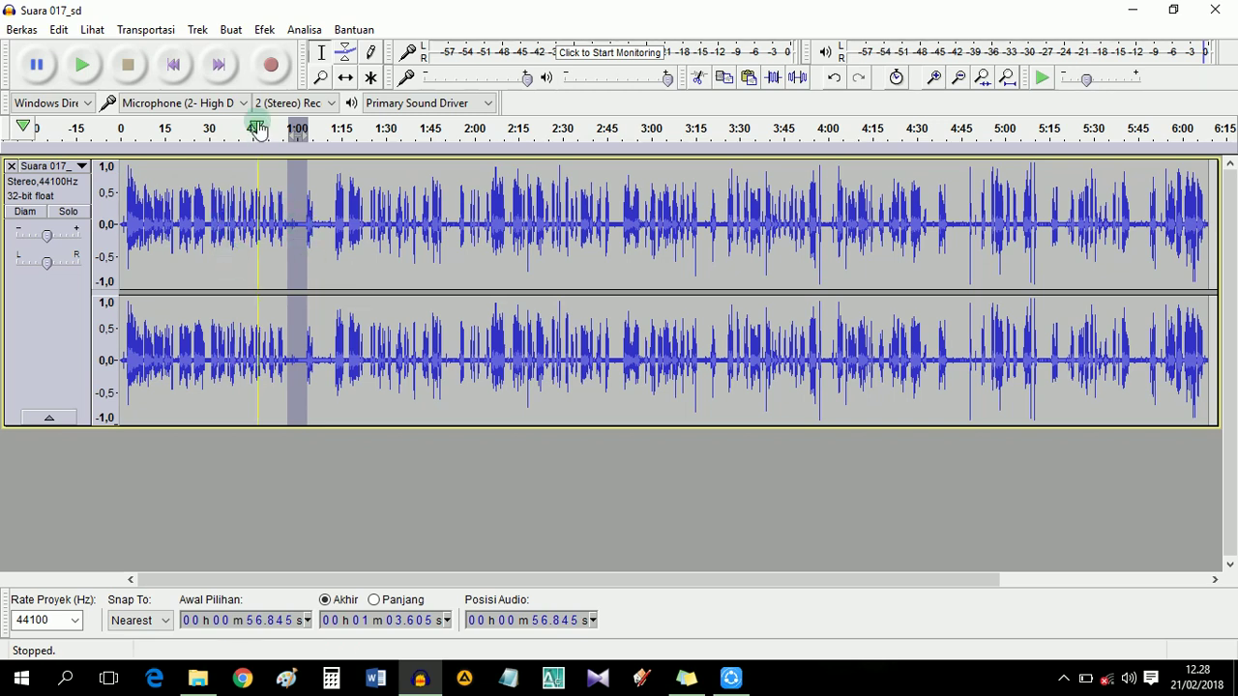
click(264, 30)
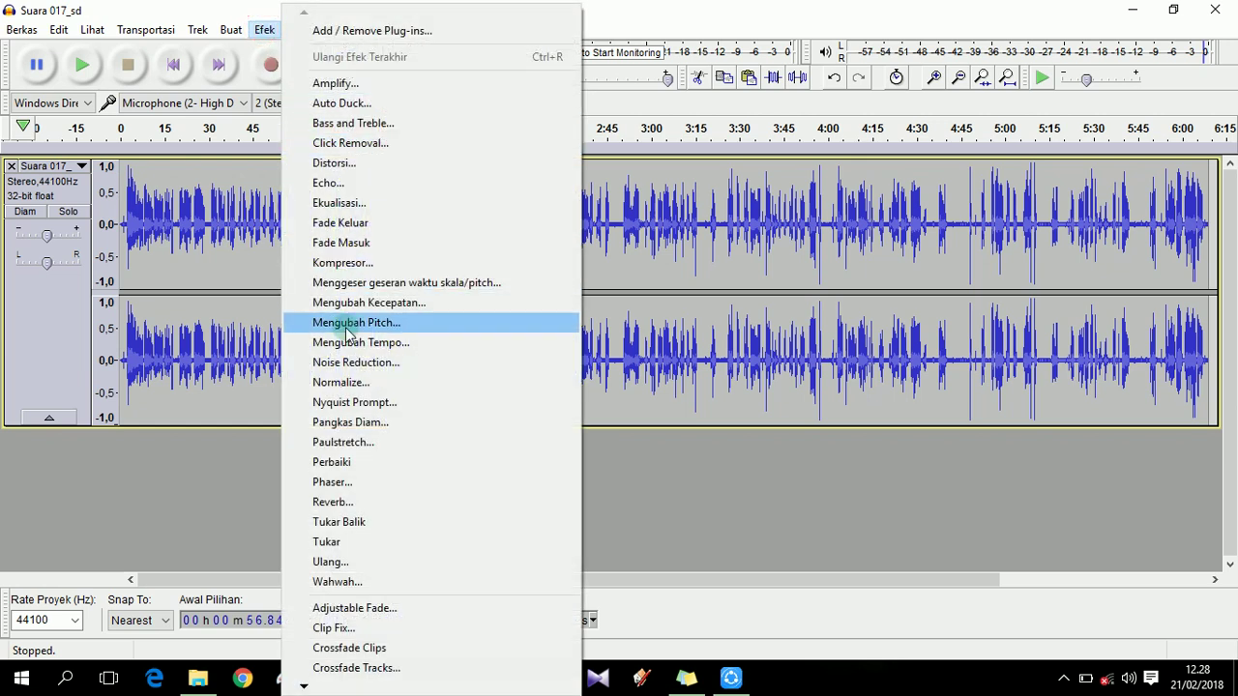
click(350, 362)
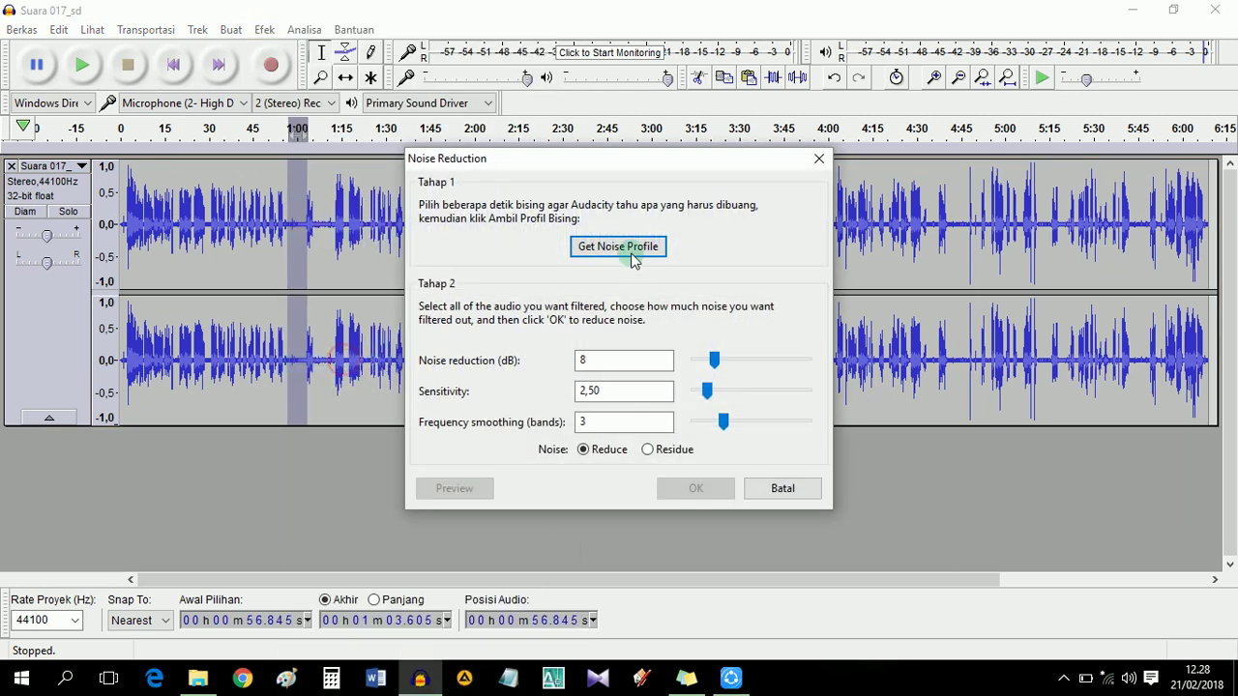
click(597, 247)
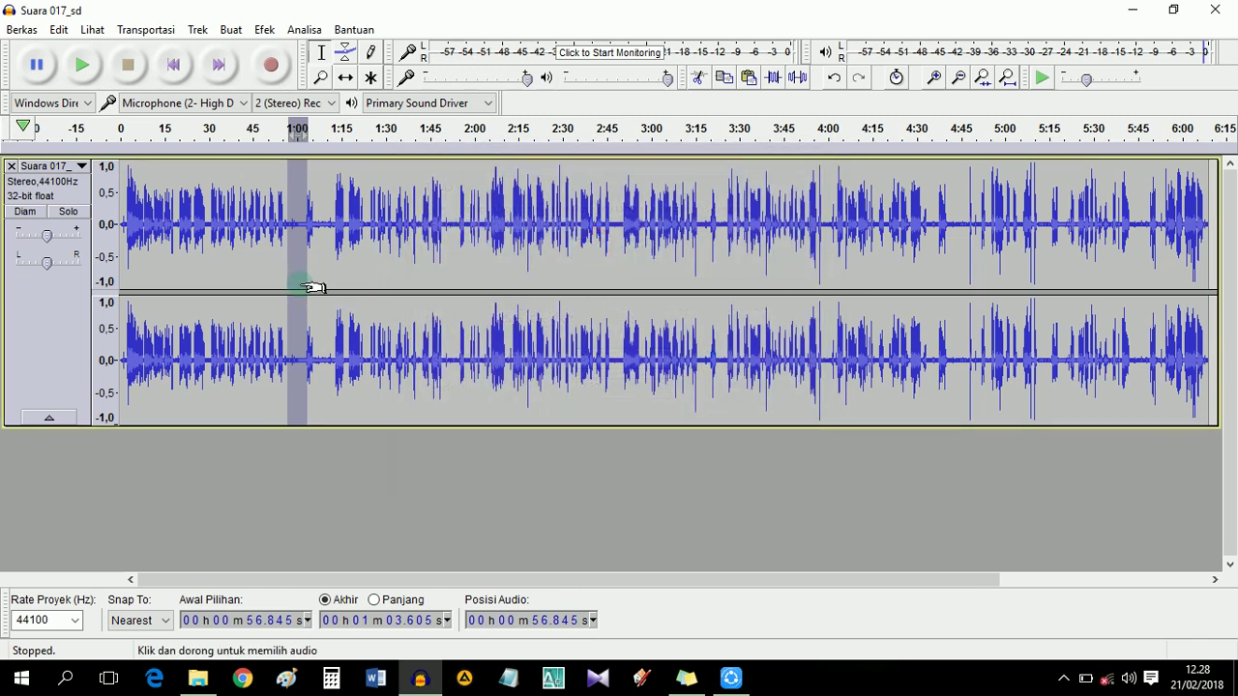
- Apply Noise Reduction to the whole track with 8 dB, sensitivity 2,50 and 3 frequency smoothing bands, and play the opening seconds
click(48, 306)
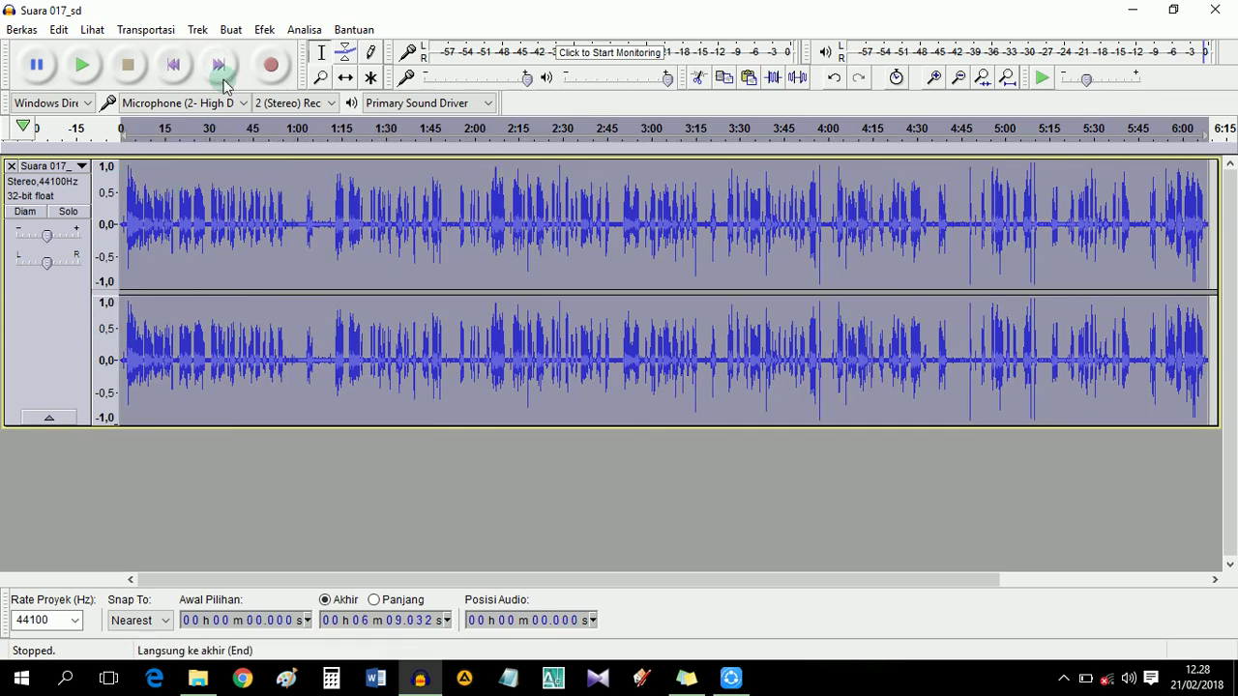
click(264, 30)
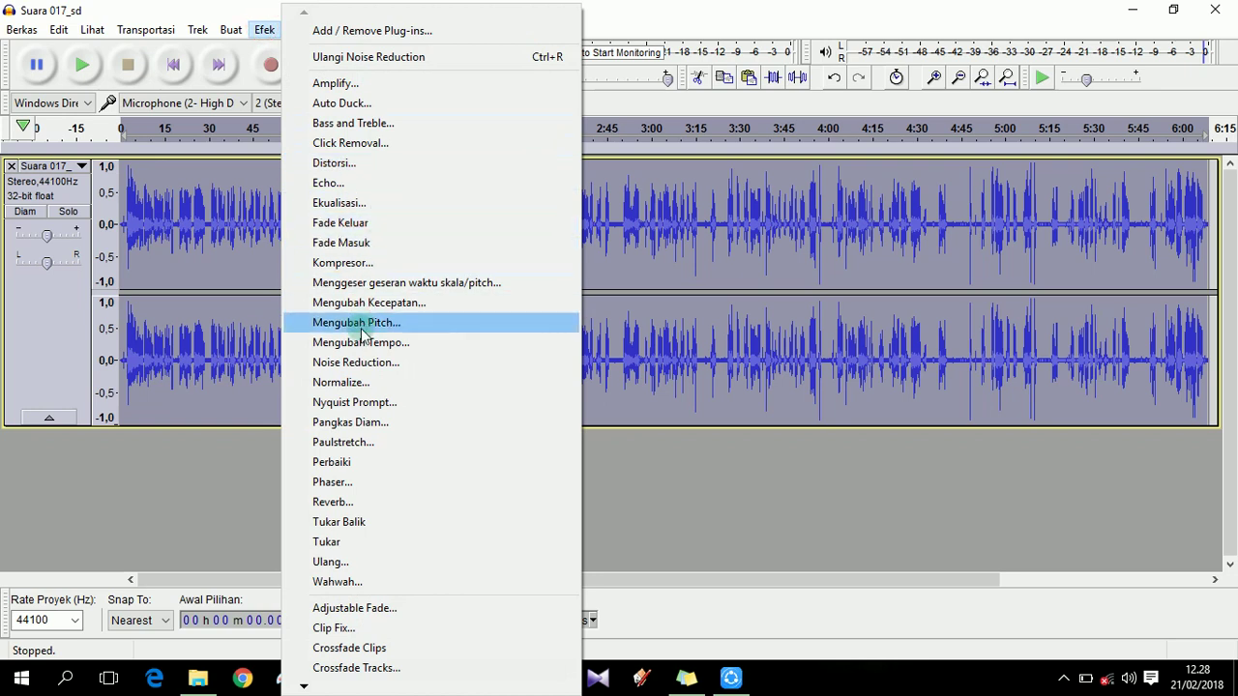
click(341, 366)
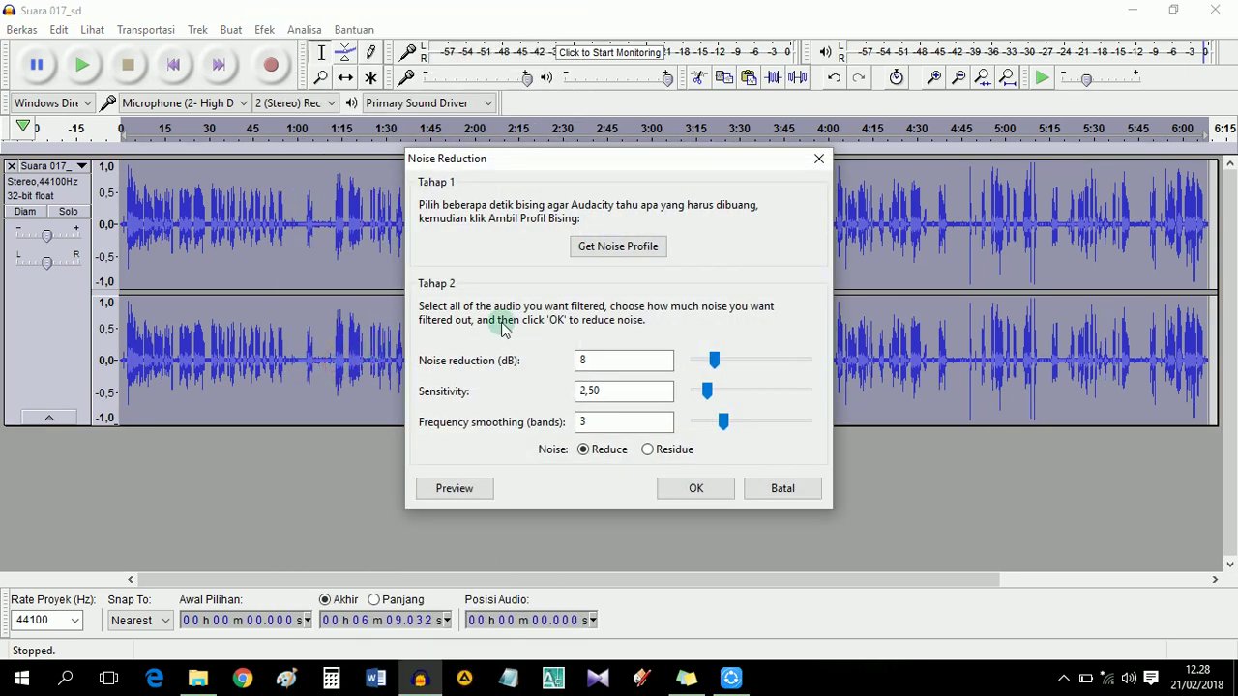
click(682, 490)
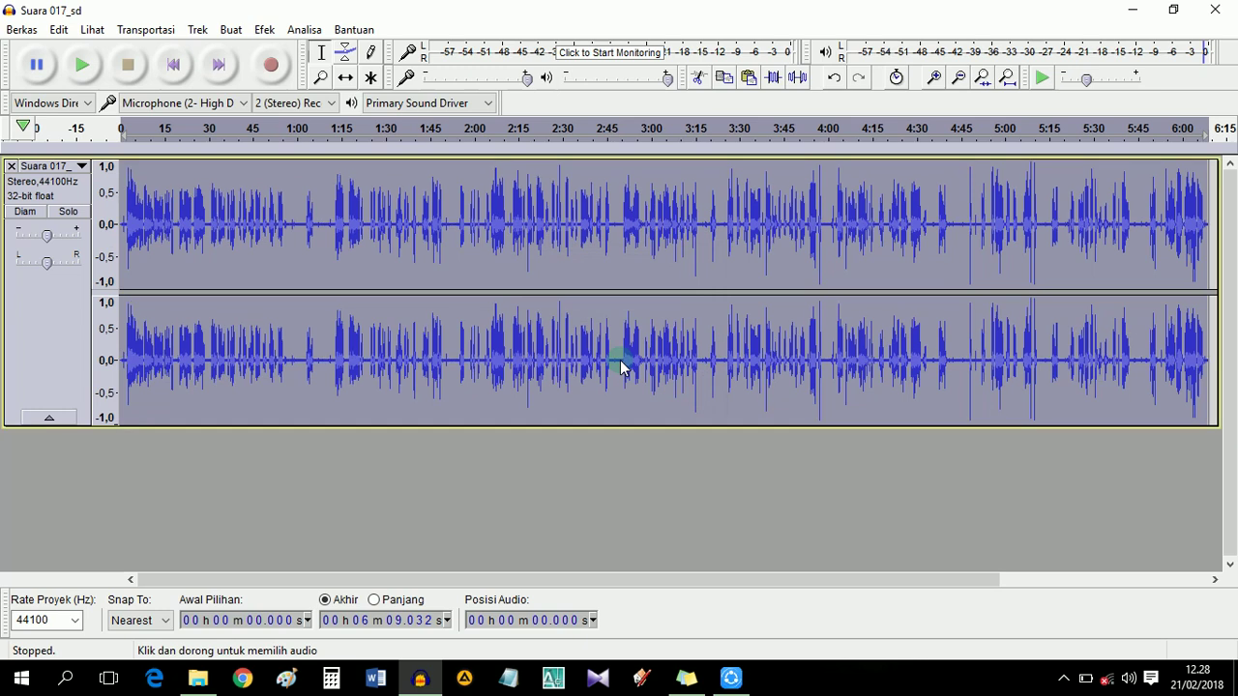
click(82, 66)
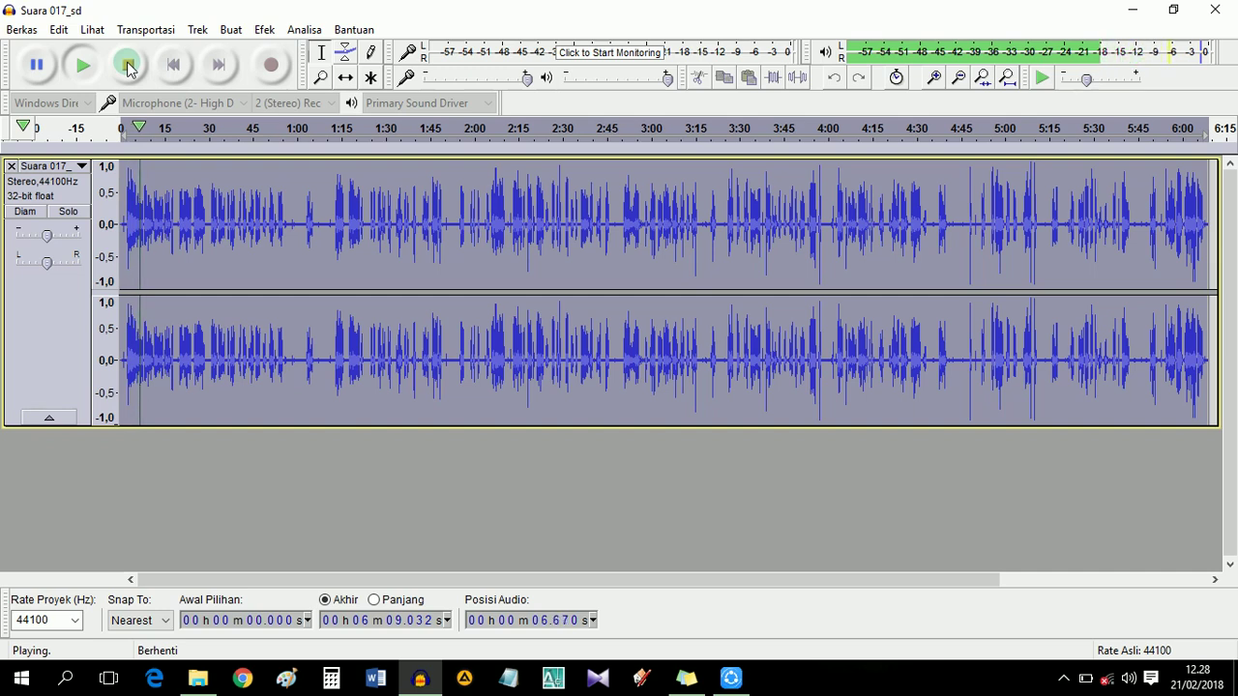
click(127, 65)
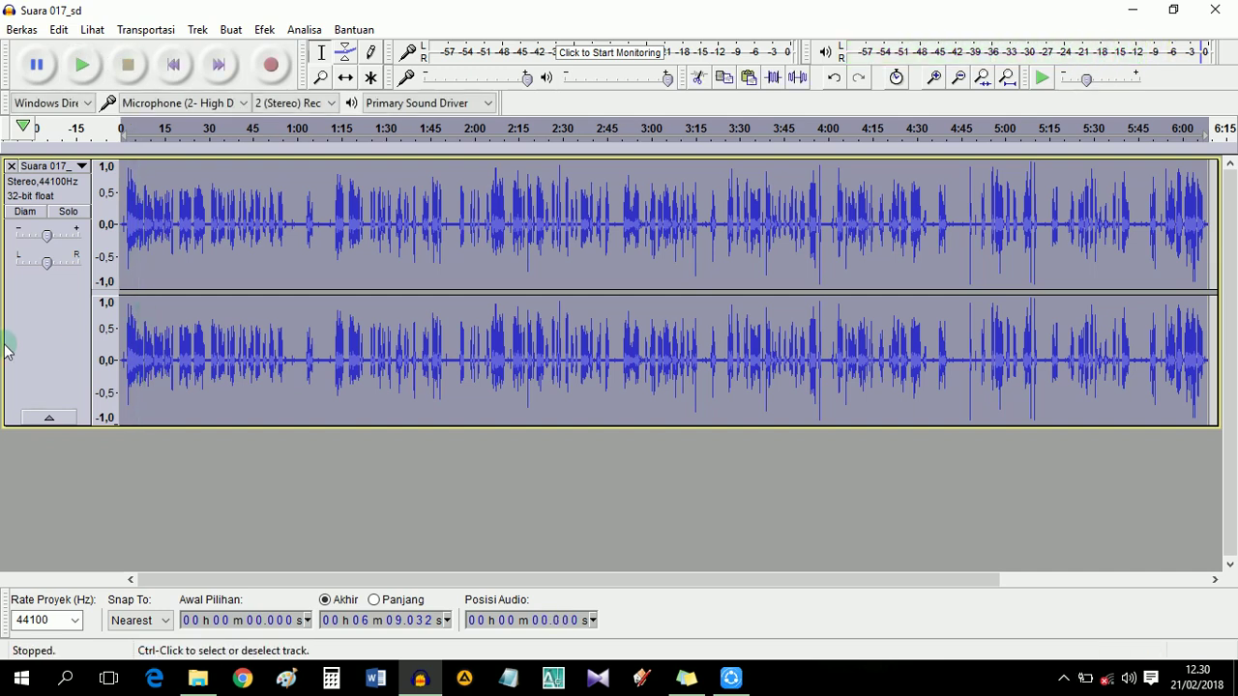
- Apply Noise Reduction to the whole track a second time with 8 dB, sensitivity 2,50 and 3 smoothing bands, and play the opening seconds
click(42, 324)
click(264, 30)
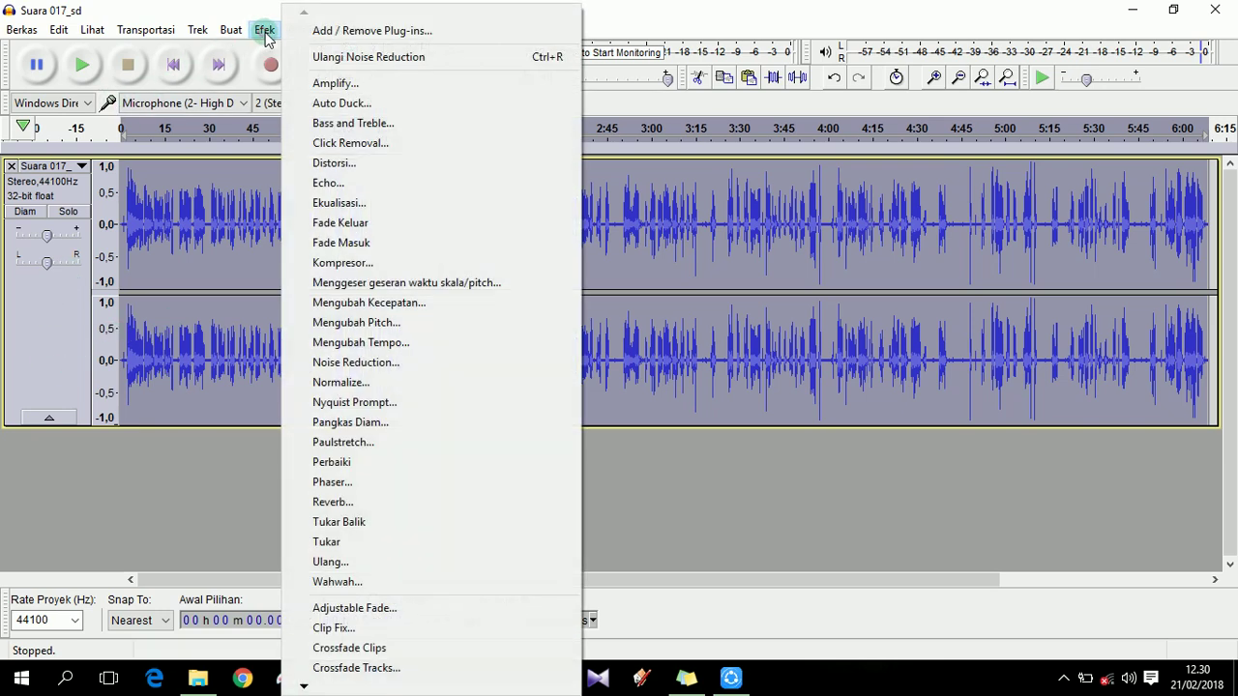
click(332, 364)
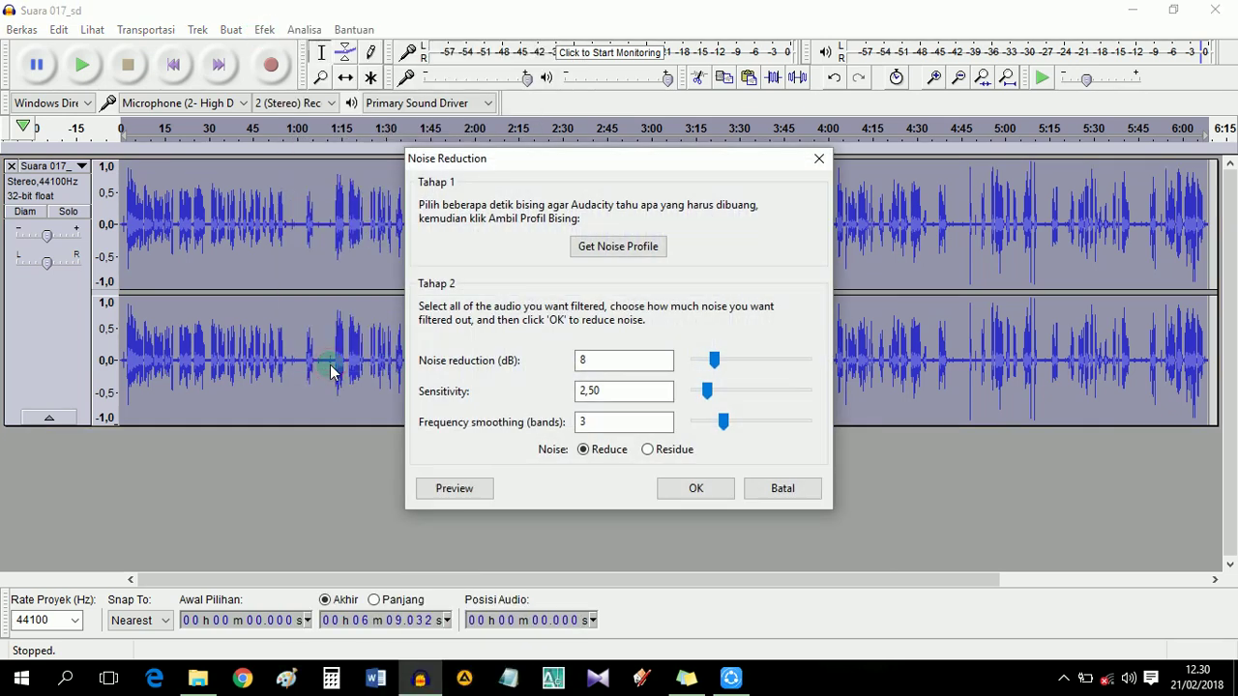
click(681, 491)
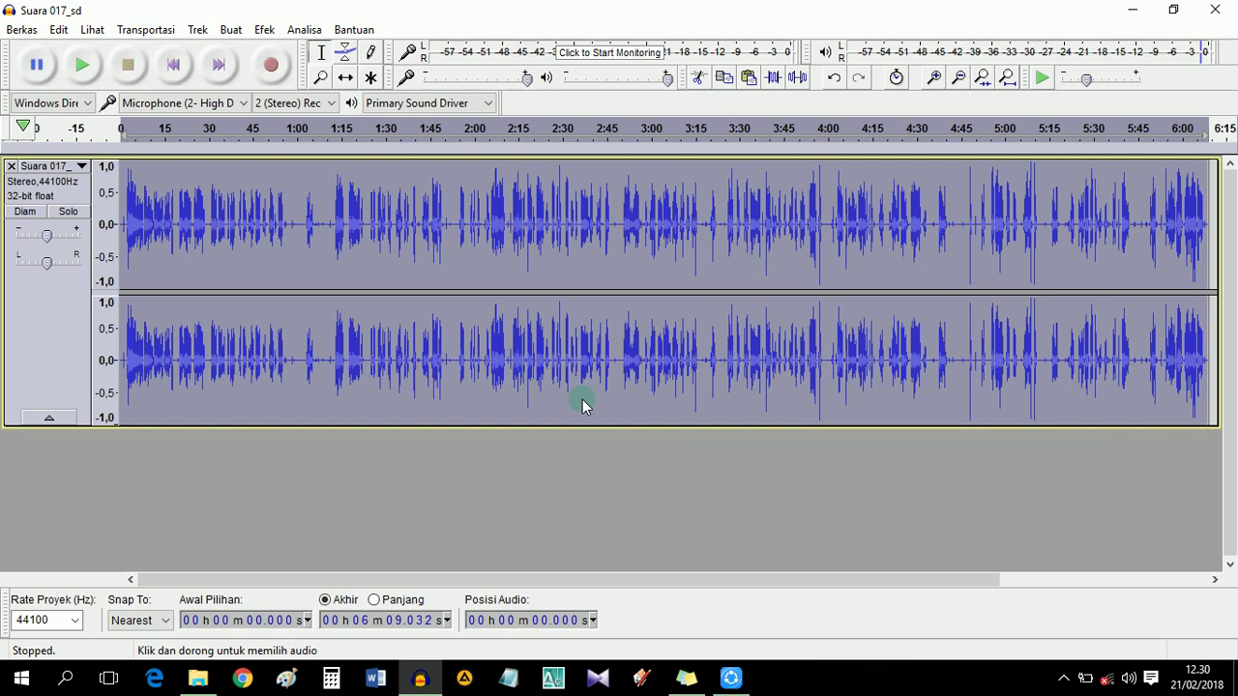
click(83, 66)
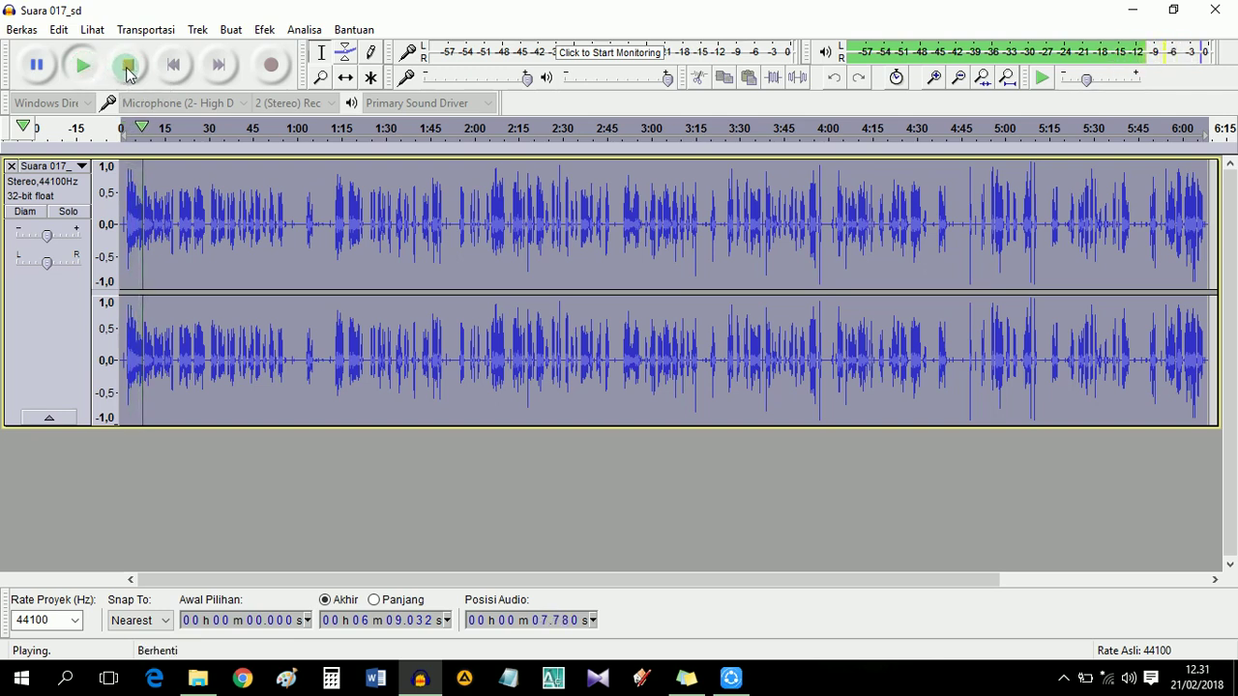
click(127, 69)
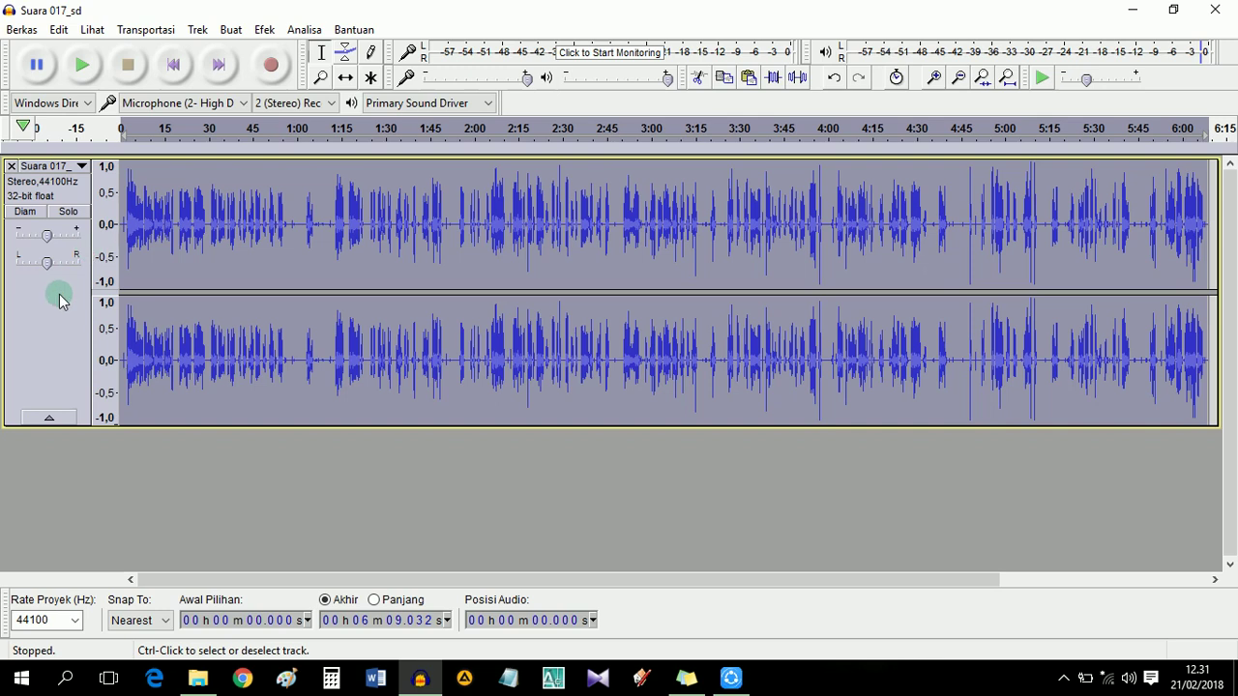
- Apply Equalization with the Bass Boost curve to the whole track
click(263, 30)
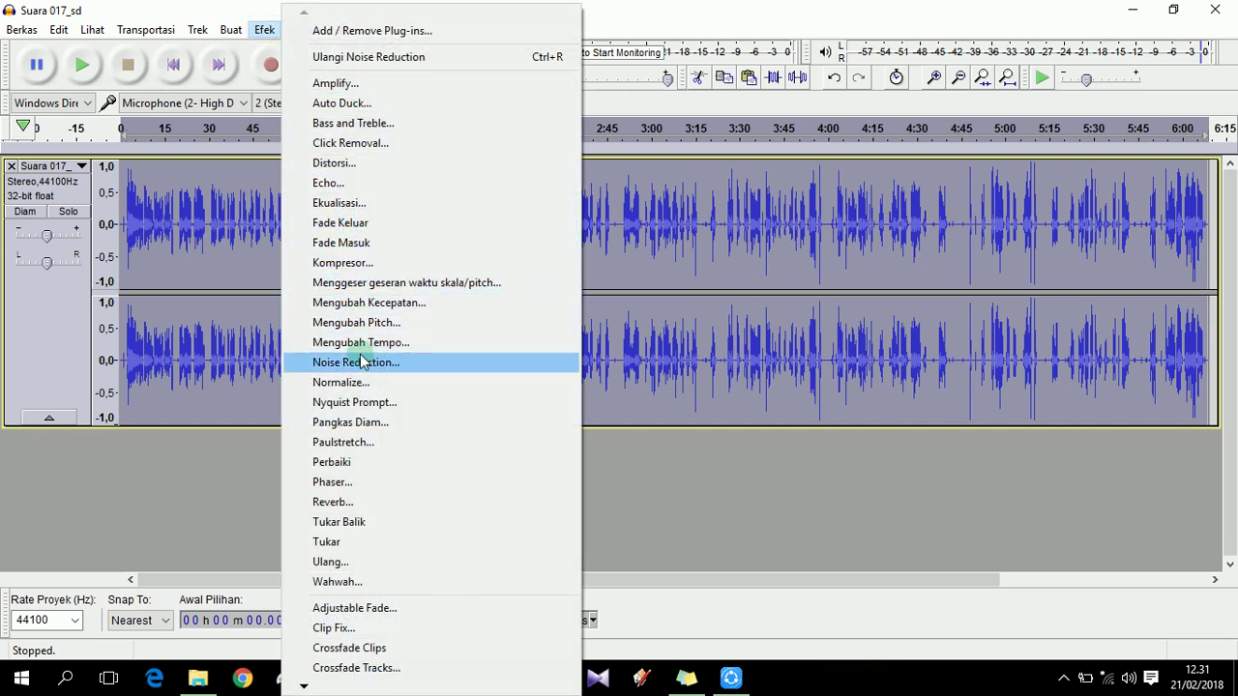
key(Escape)
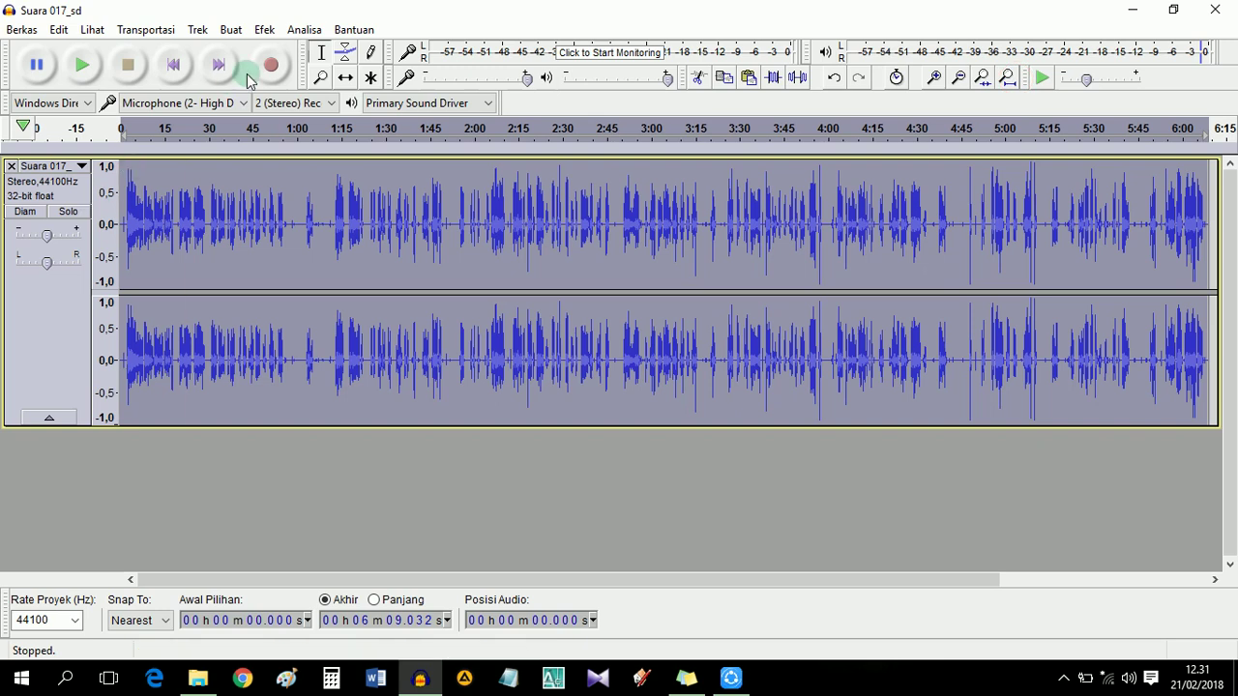
click(263, 34)
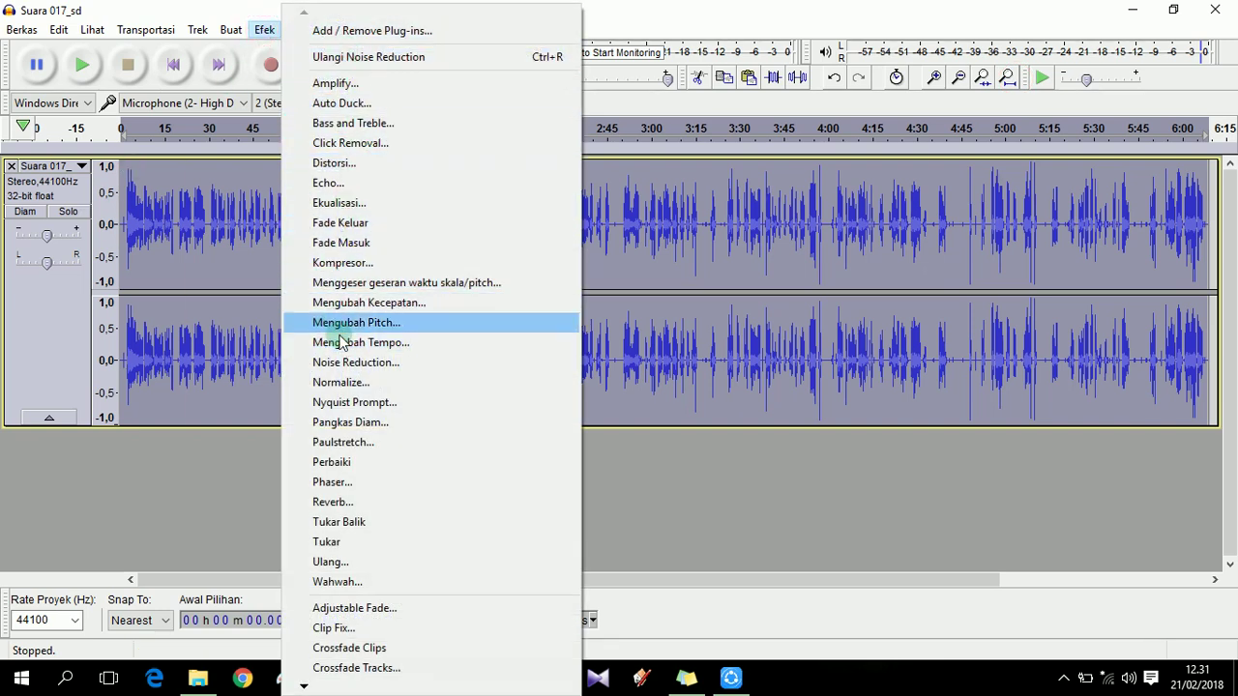
click(330, 204)
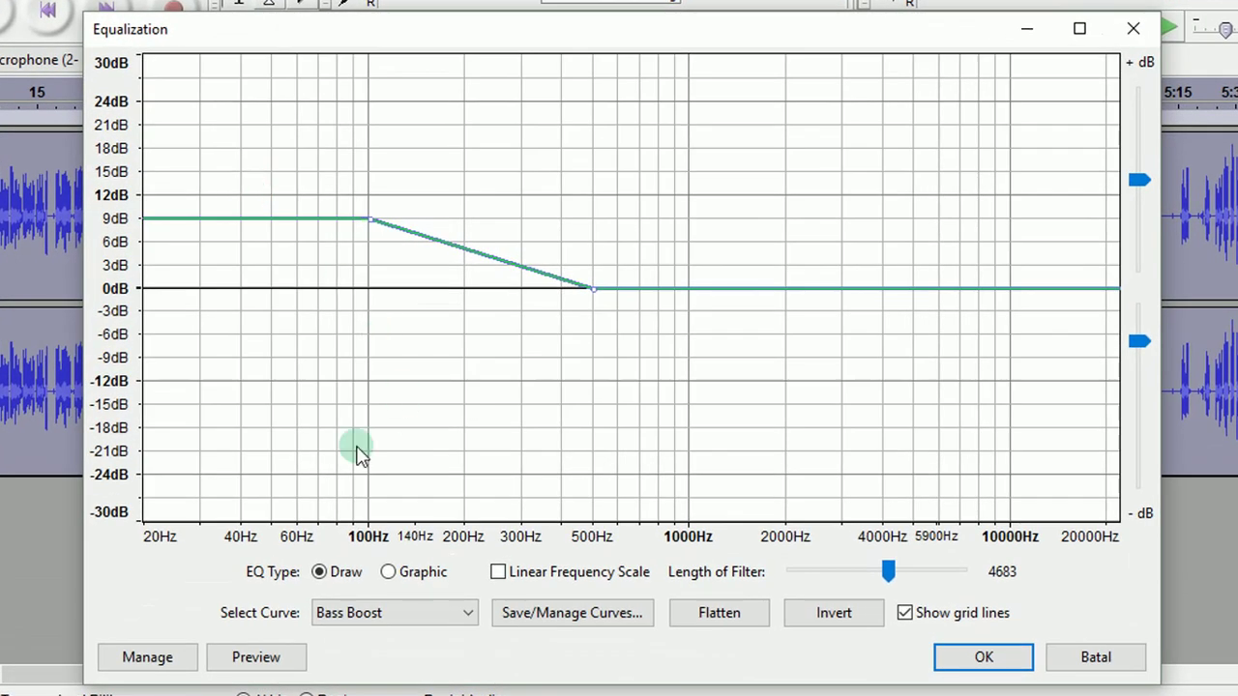
click(377, 615)
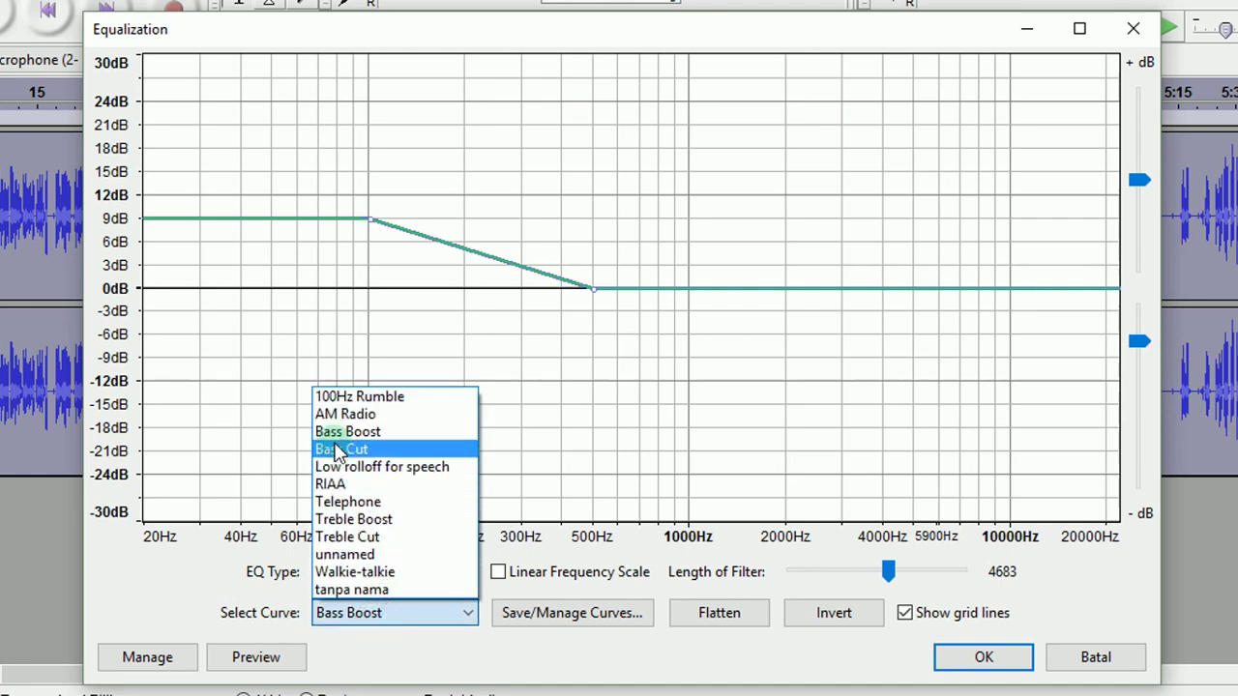
click(340, 433)
click(967, 662)
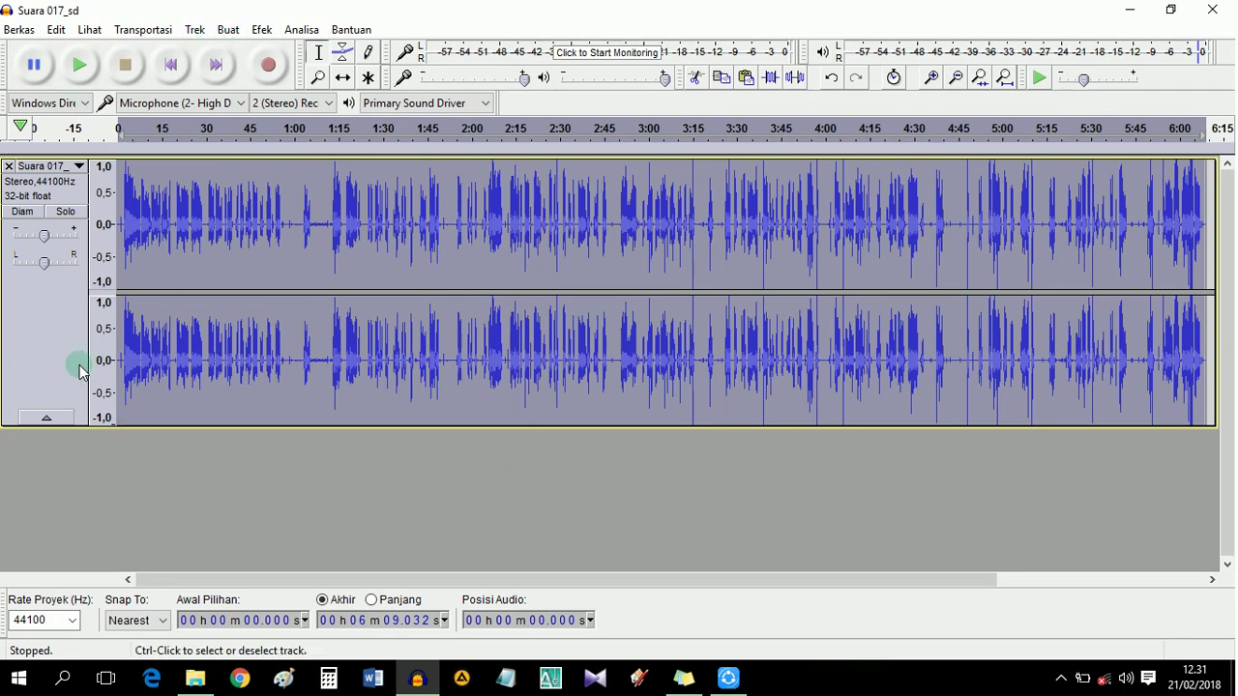
- Apply the Bass Boost equalization curve to the whole track once more, and play the opening seconds
click(261, 31)
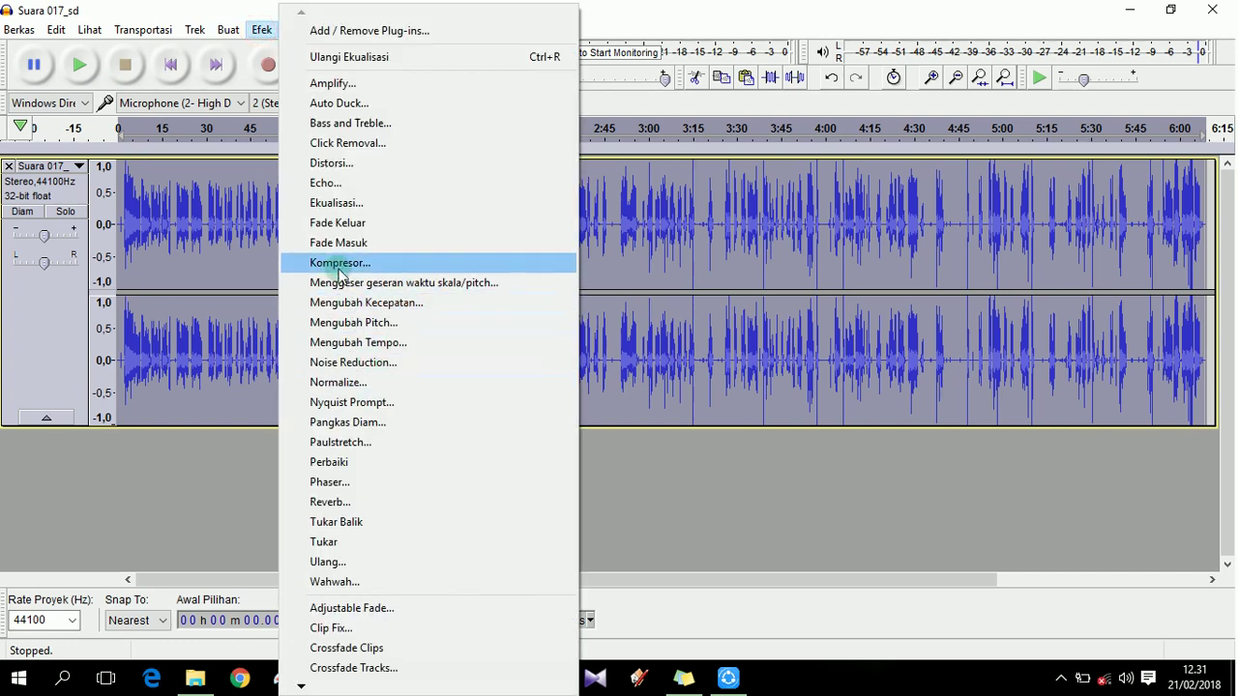
click(326, 204)
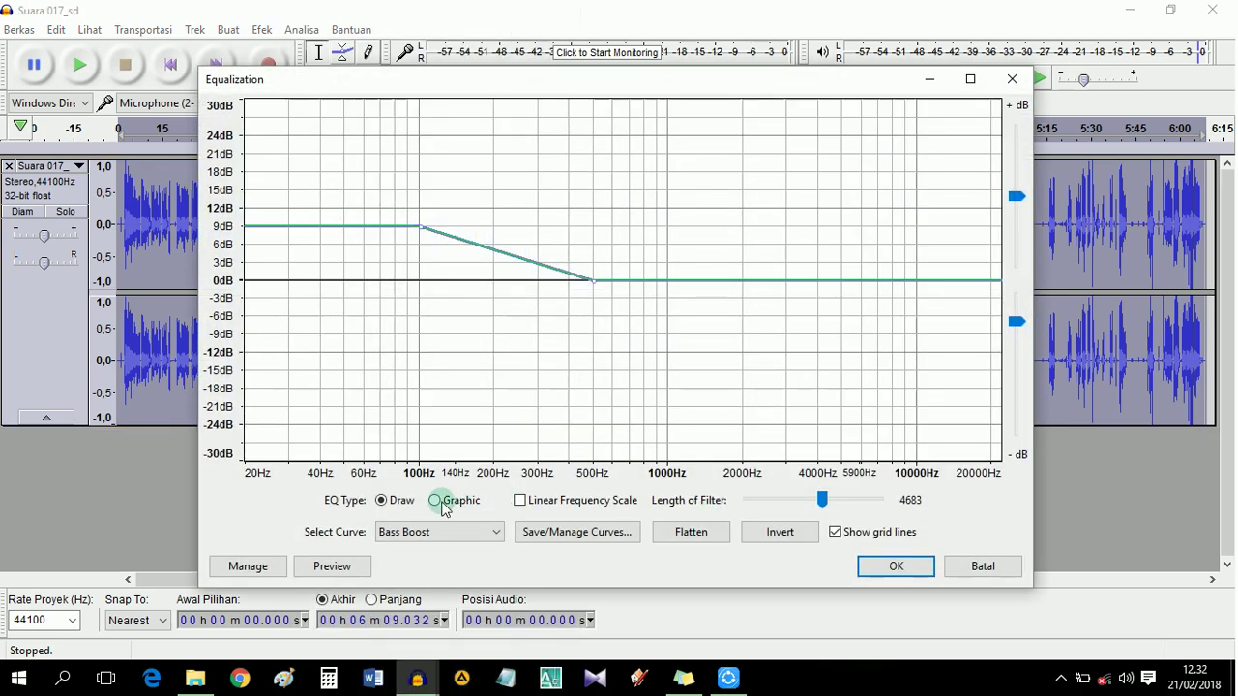
click(876, 565)
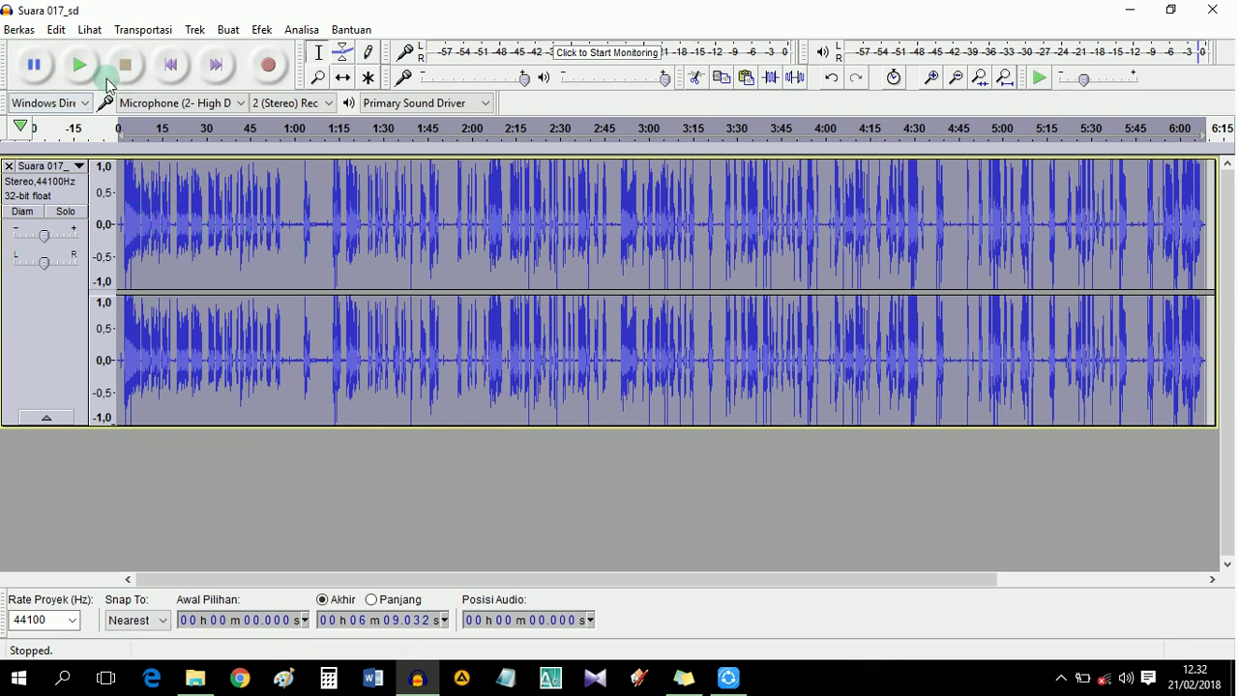
click(80, 64)
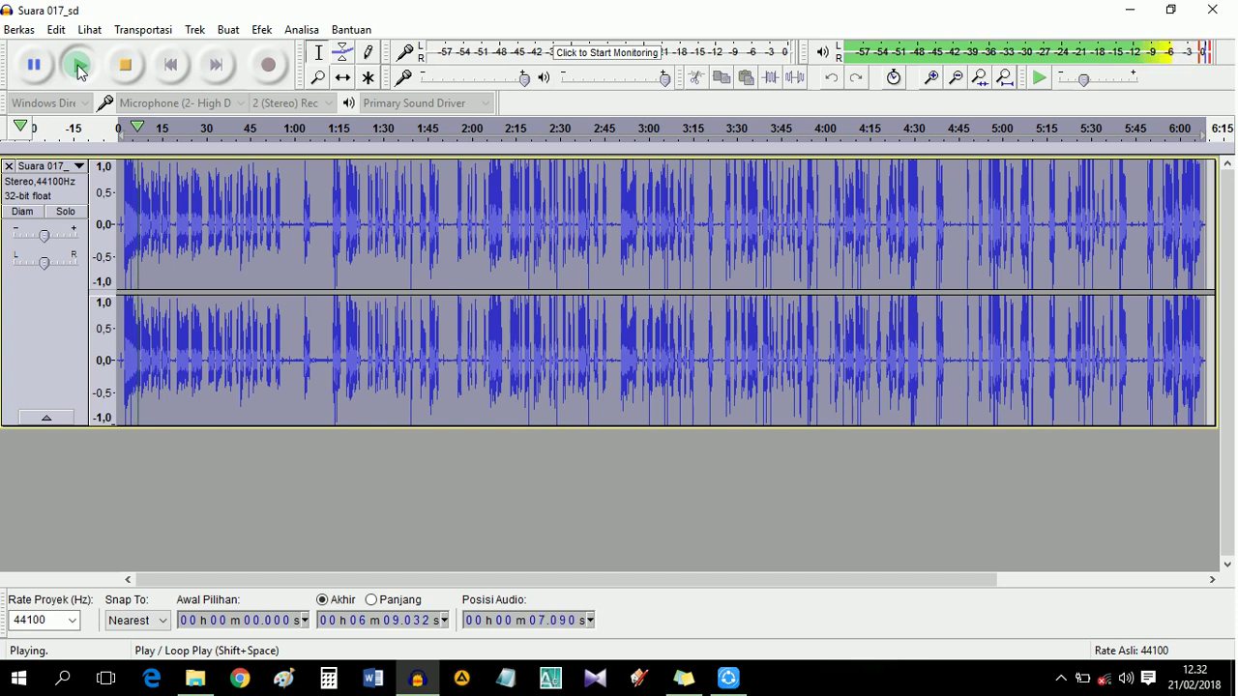
click(126, 67)
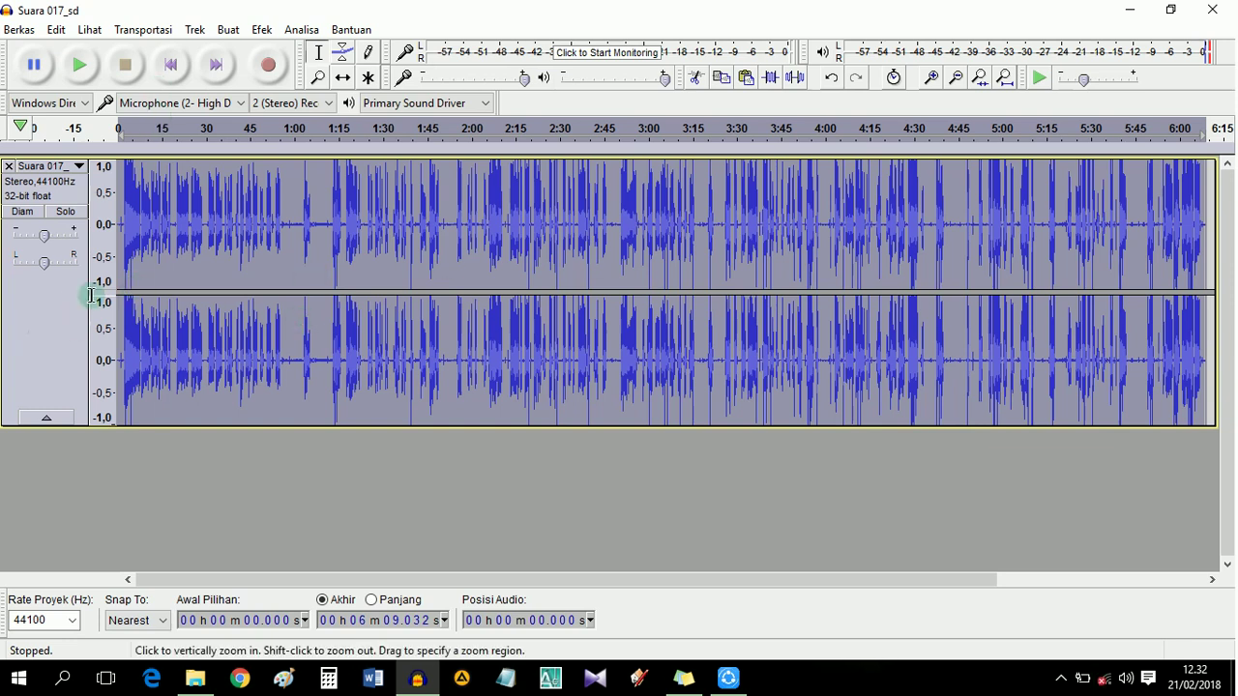
- Preview Change Pitch on the whole track with a -11 percent change and with a slightly raised pitch
click(261, 29)
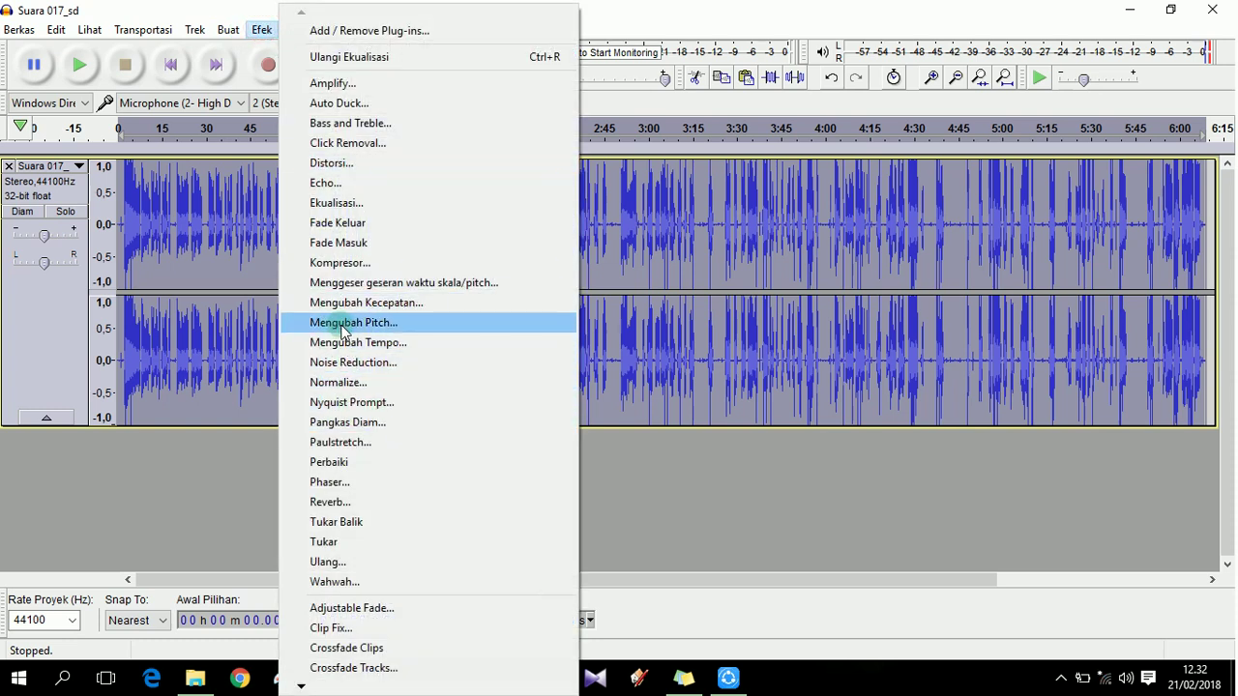
click(343, 325)
drag(619, 420, 597, 418)
click(549, 481)
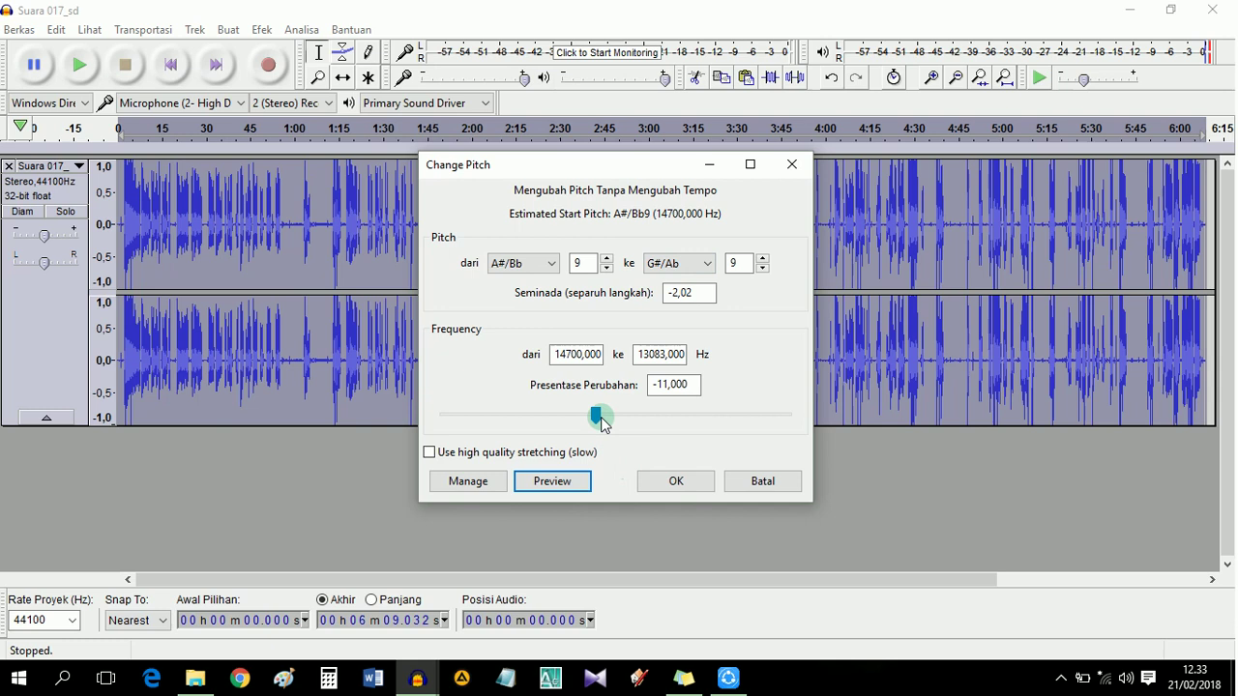
drag(598, 422, 627, 418)
click(553, 481)
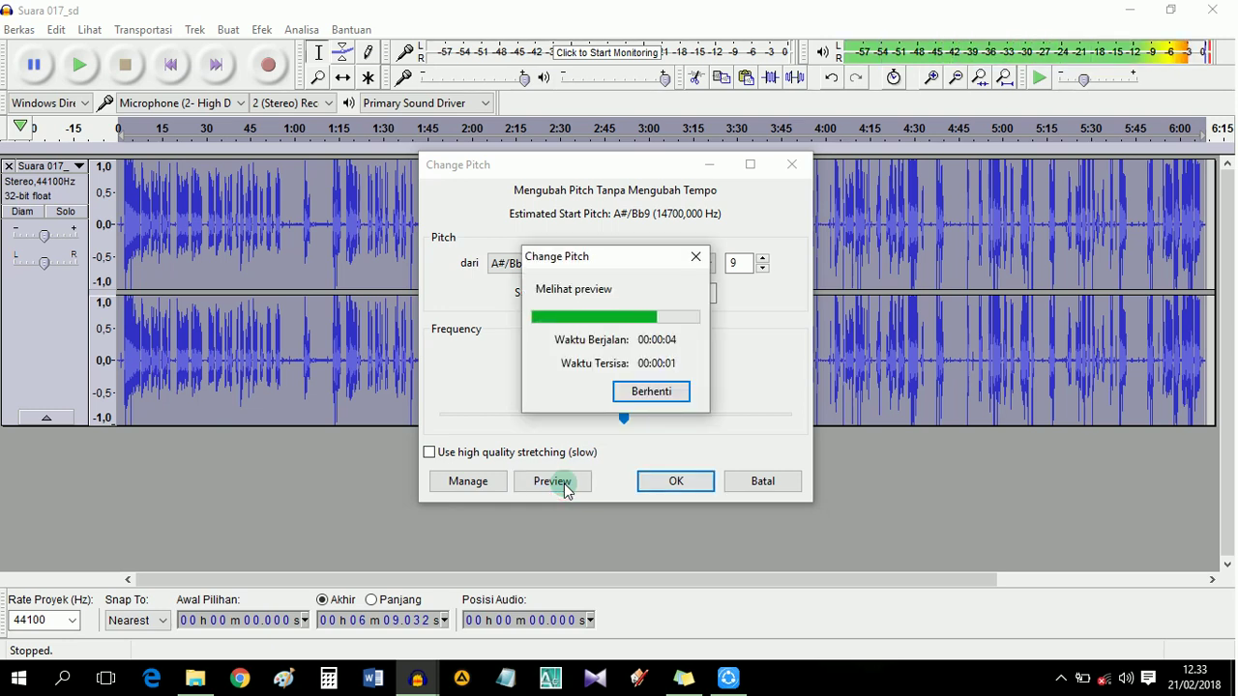
- Apply Change Pitch to the whole track with a -3 percent change, and play about the first 18 seconds
drag(627, 414, 618, 416)
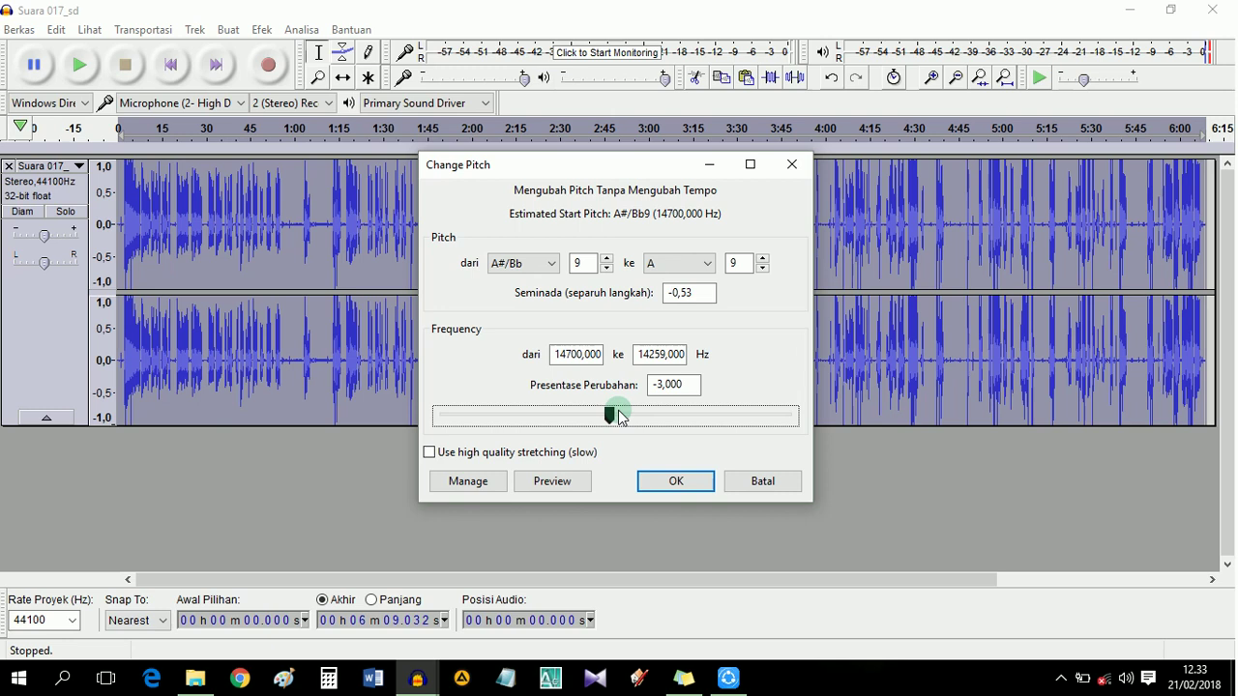
click(673, 481)
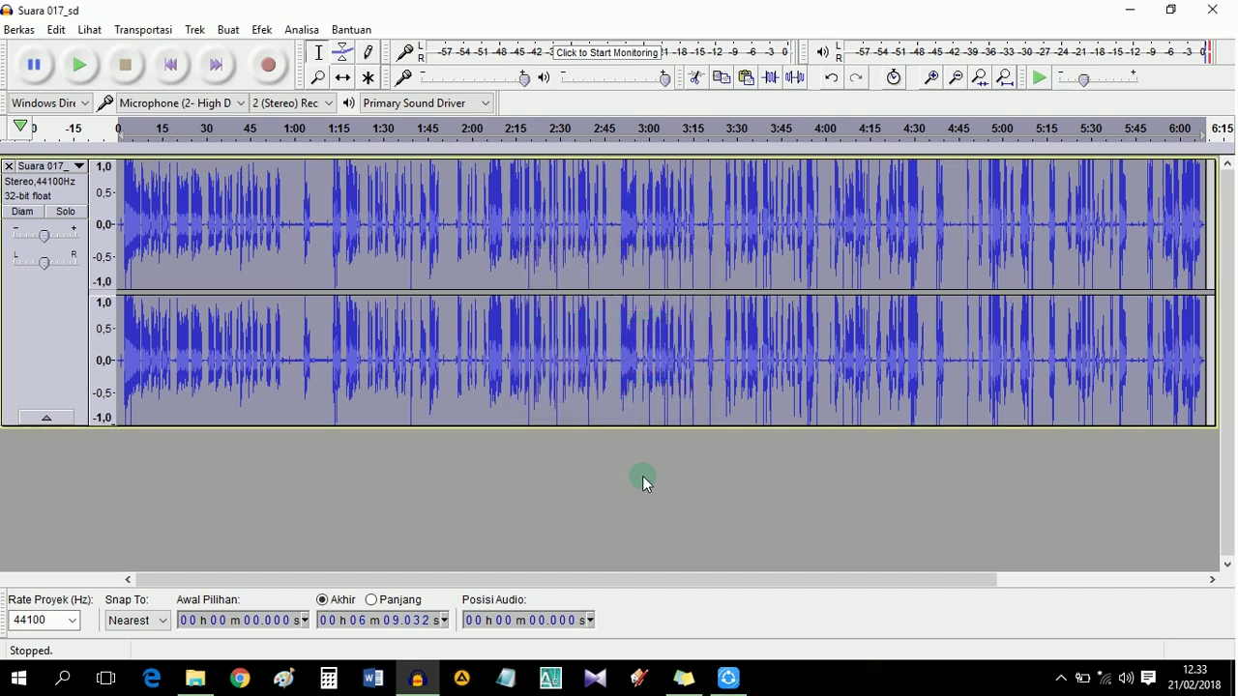
click(85, 69)
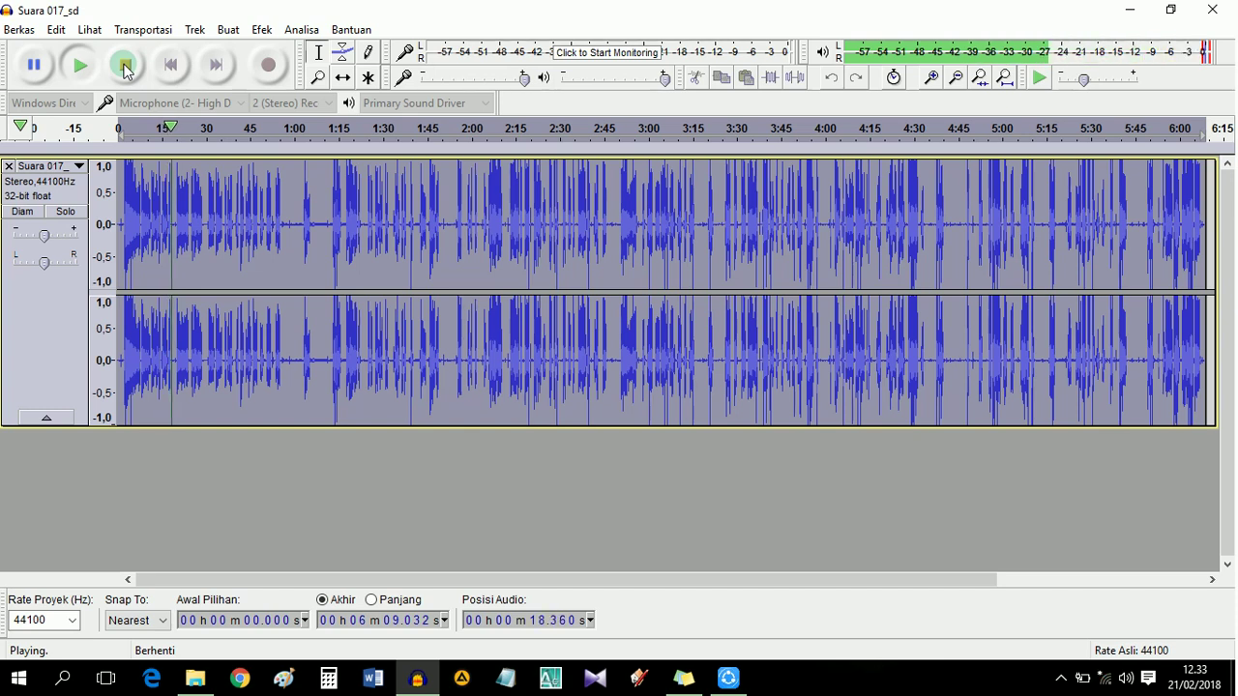
click(125, 66)
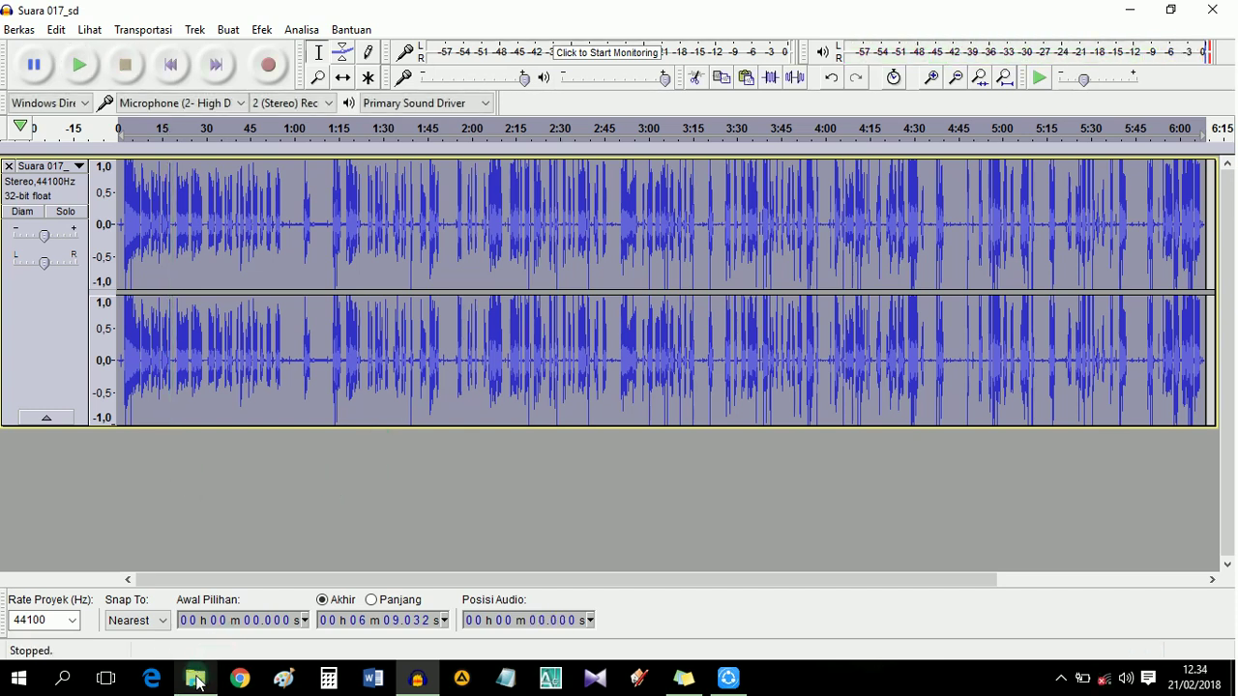
- Import the unedited MP3 version of Suara 017_sd from the music folder as a second track, and compare both waveforms
mouse_move(196, 667)
click(199, 596)
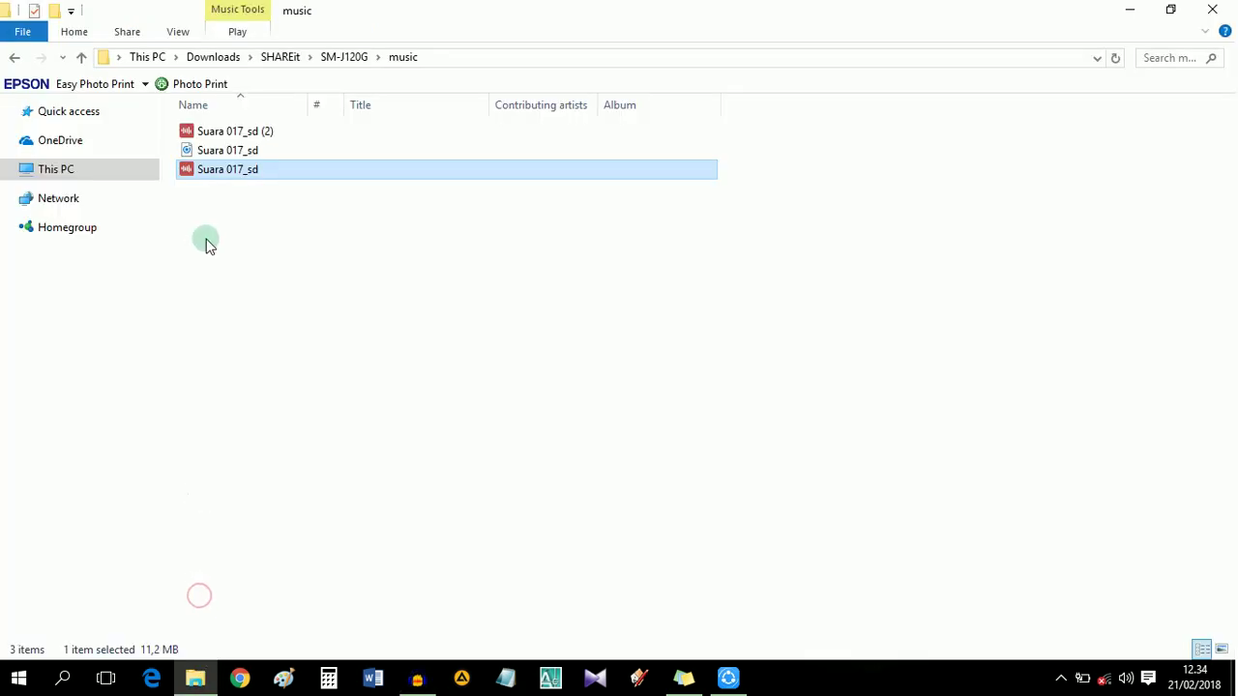
drag(210, 170, 346, 521)
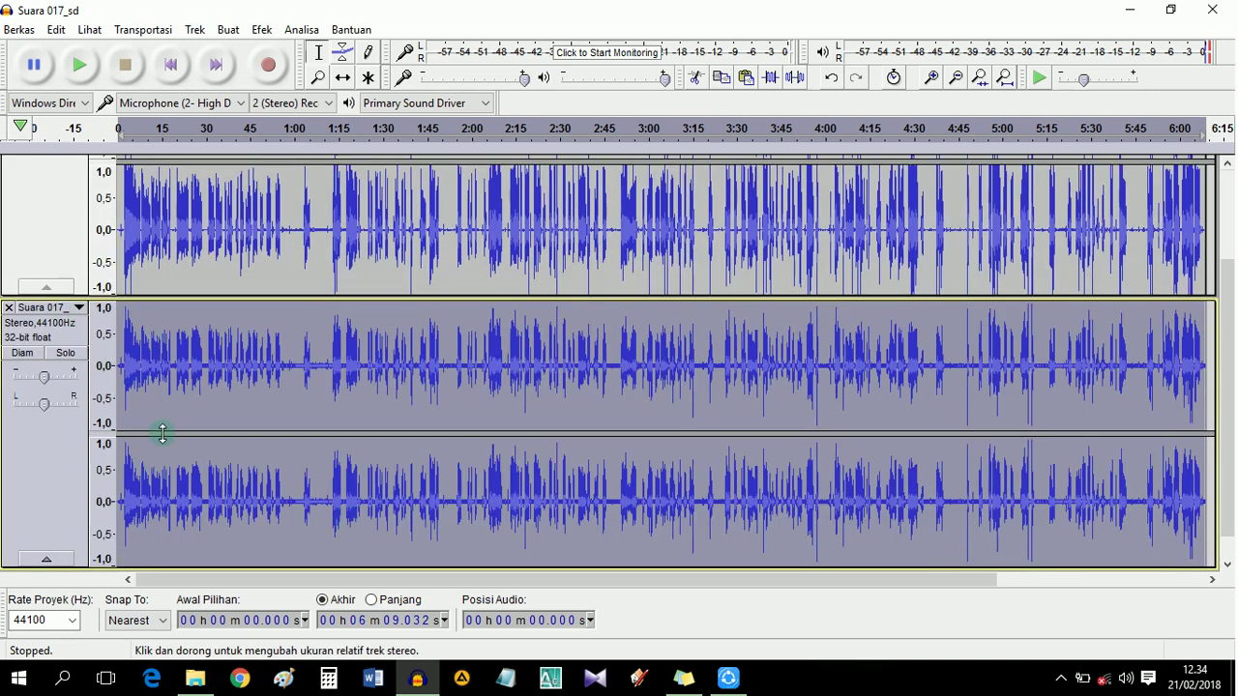
scroll(145, 339, up, 3)
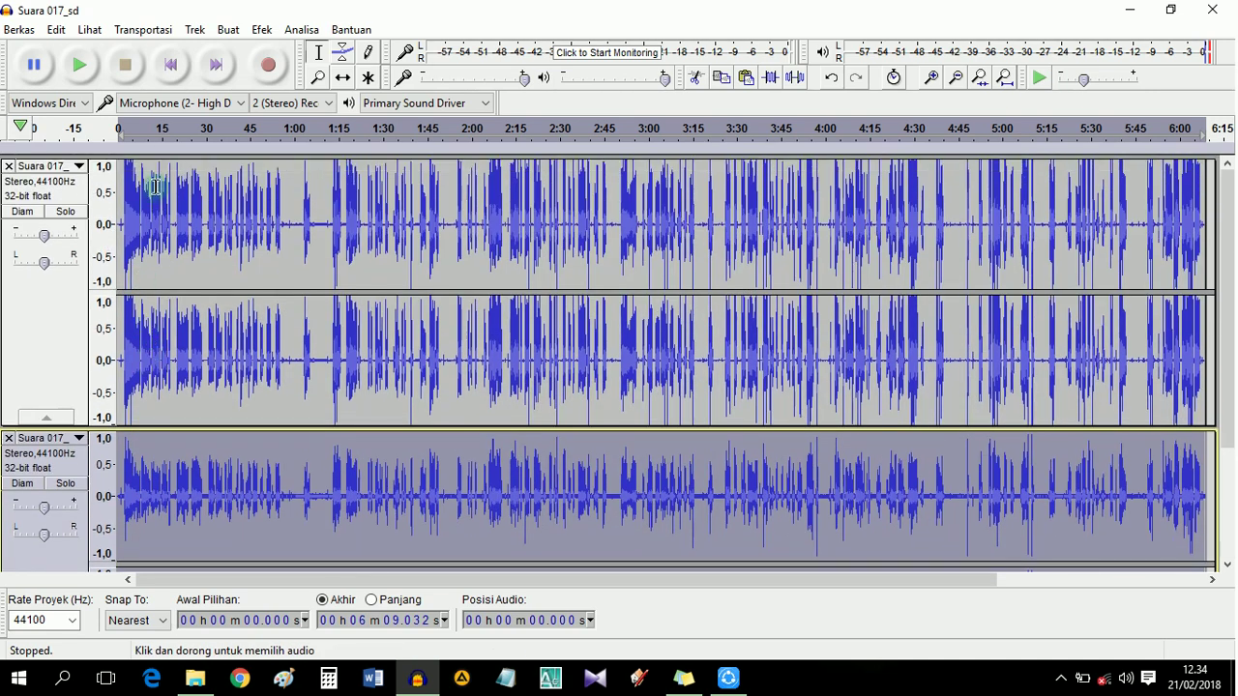
scroll(206, 324, down, 3)
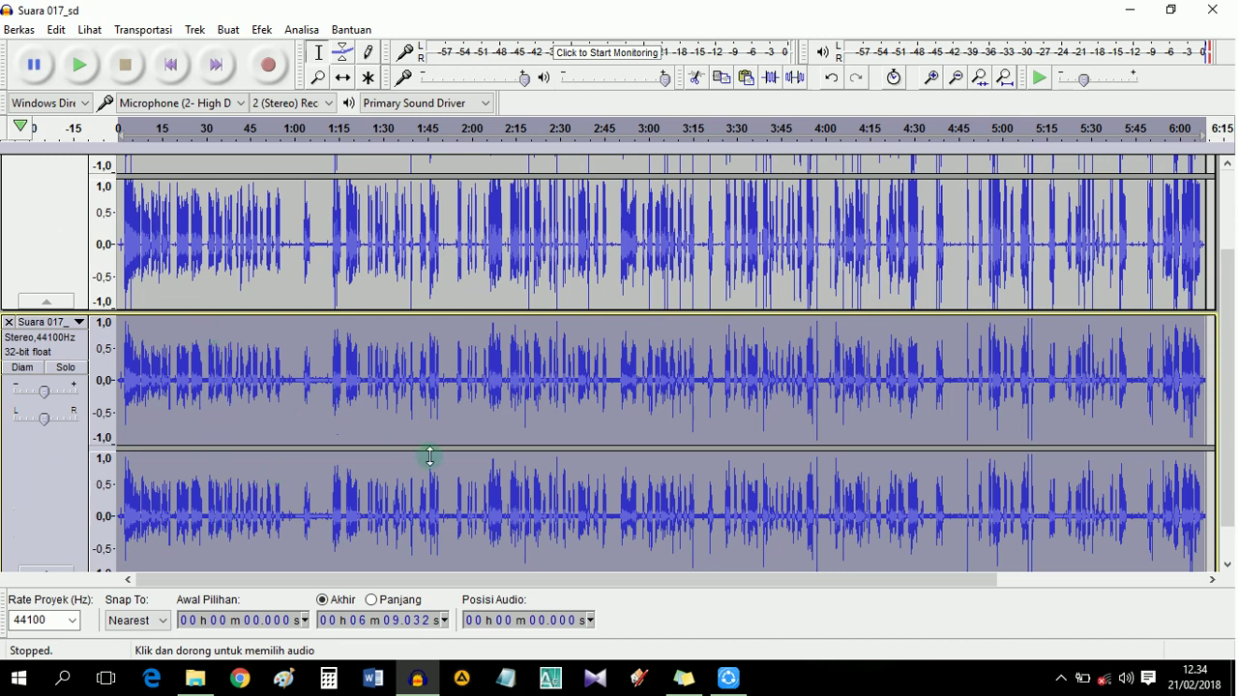
scroll(266, 459, up, 2)
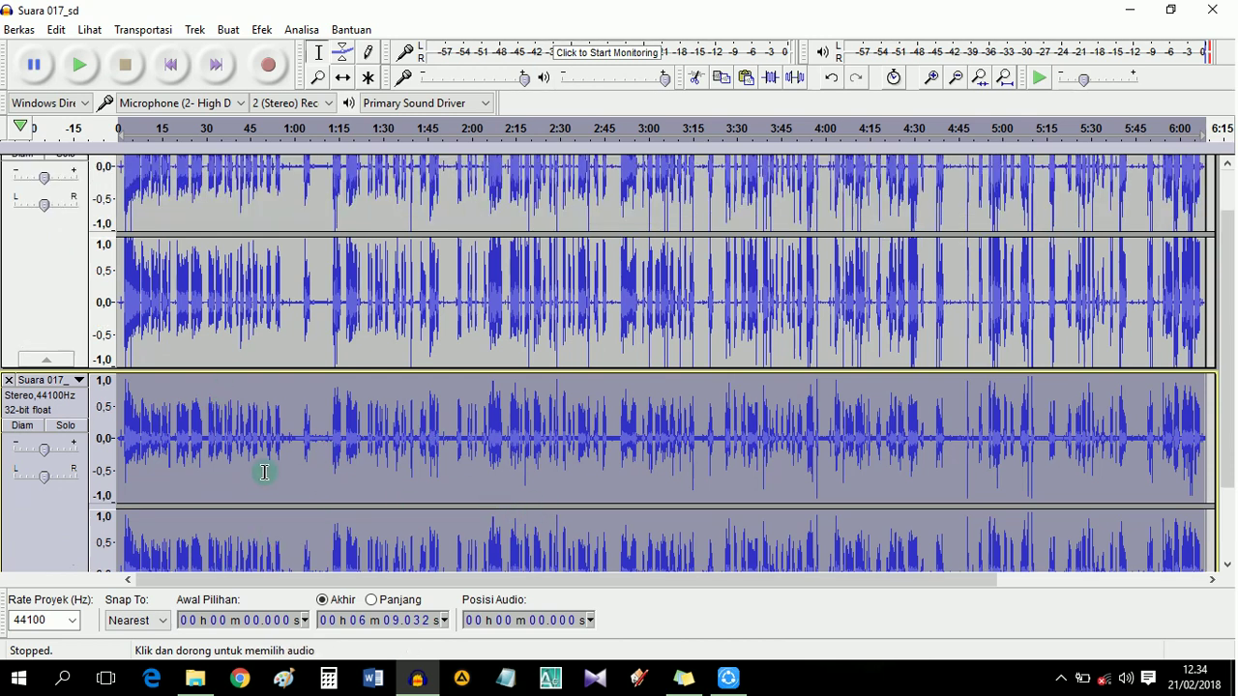
- Mute the cleaned-up track and play about the first 8 seconds of the unedited track
click(21, 212)
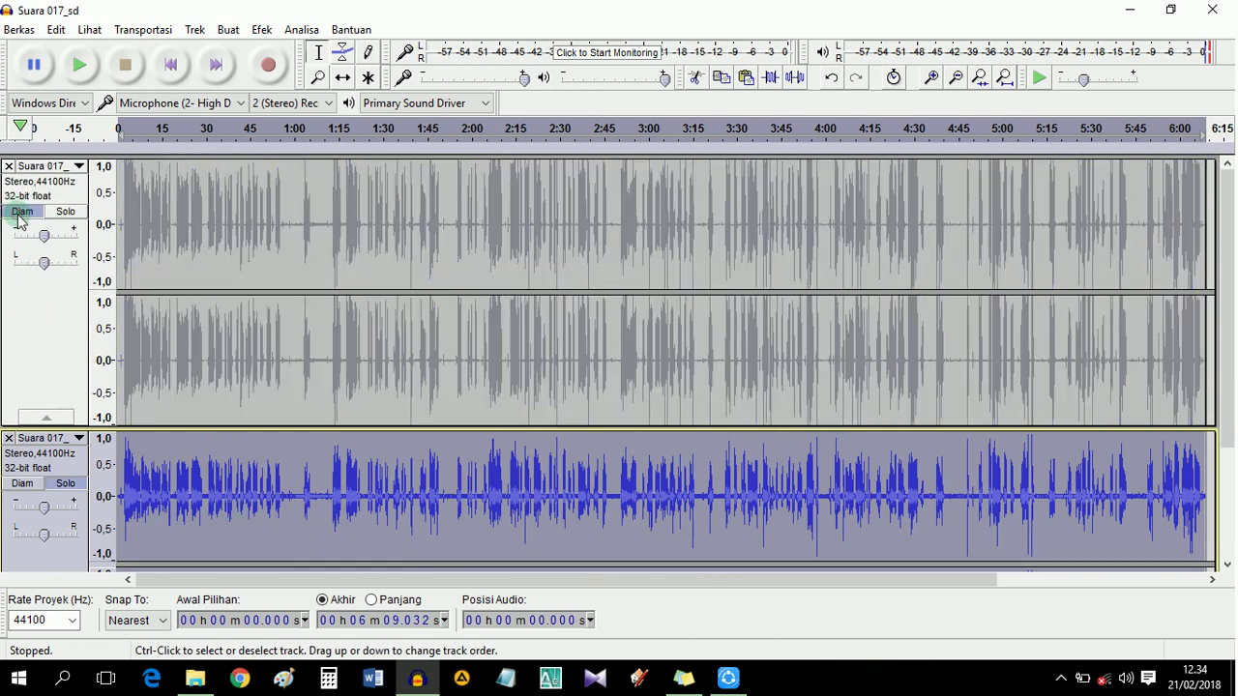
scroll(257, 345, down, 1)
click(79, 68)
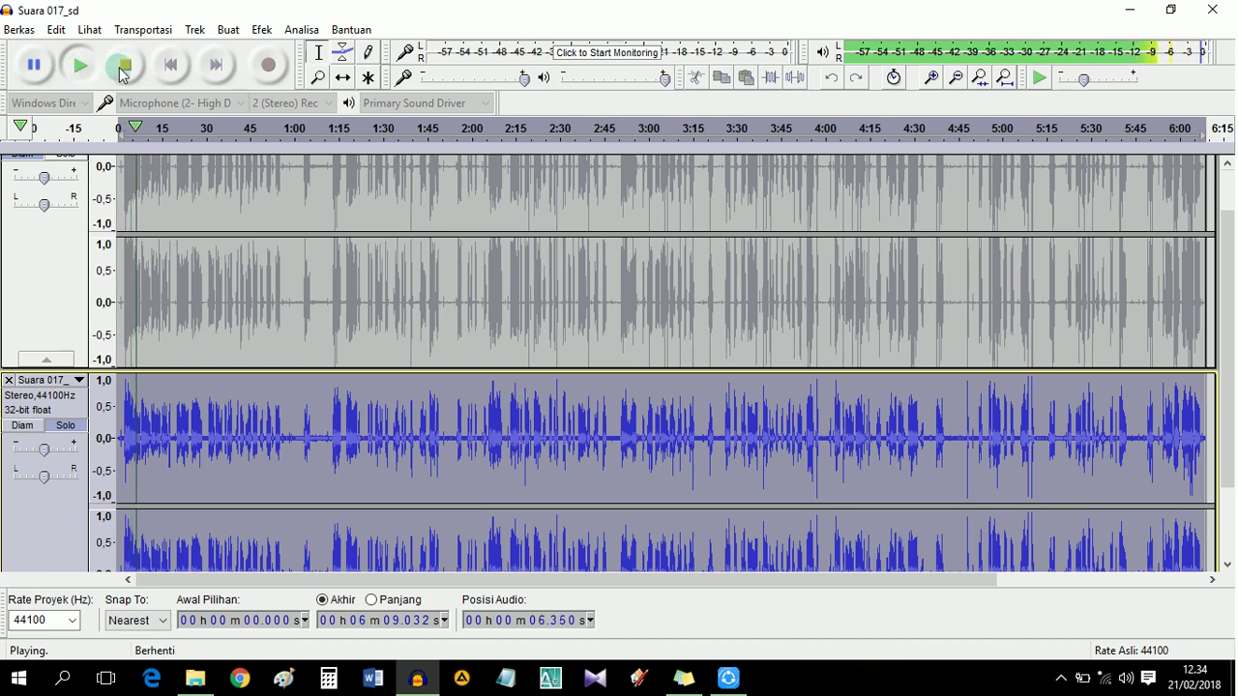
click(125, 66)
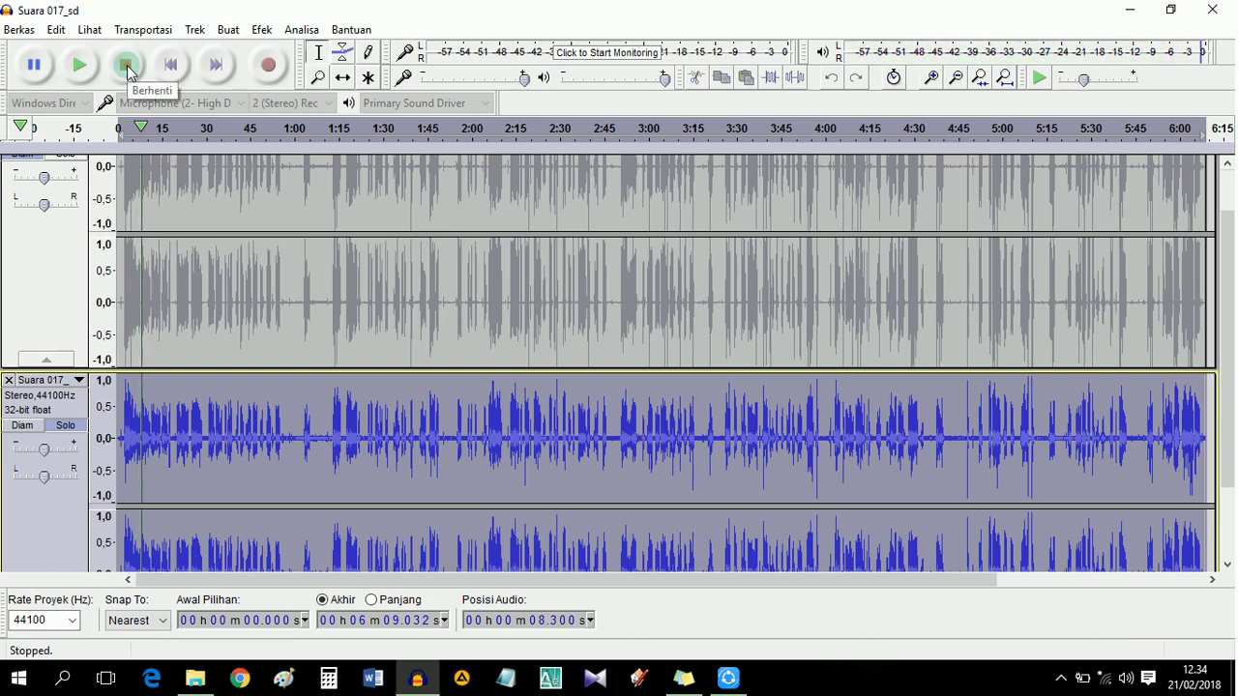
- Mute the unedited track, unmute the cleaned-up one and play its opening seconds for comparison
click(27, 435)
scroll(27, 436, up, 1)
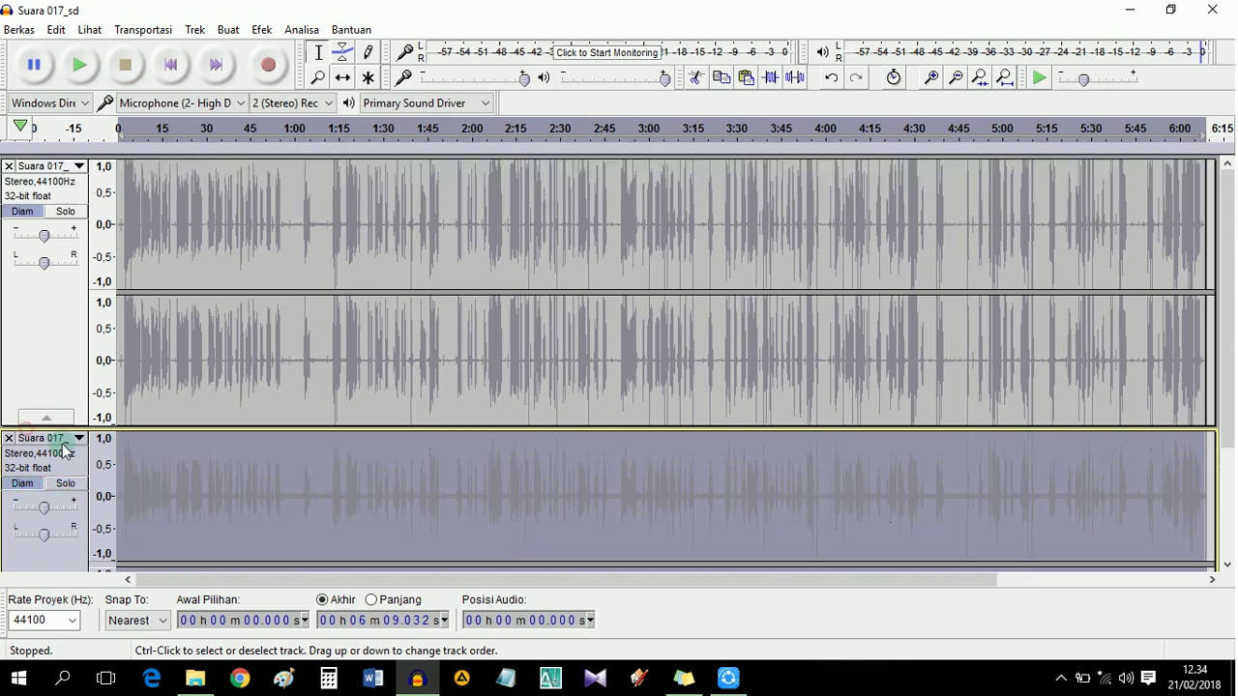
click(19, 214)
click(77, 66)
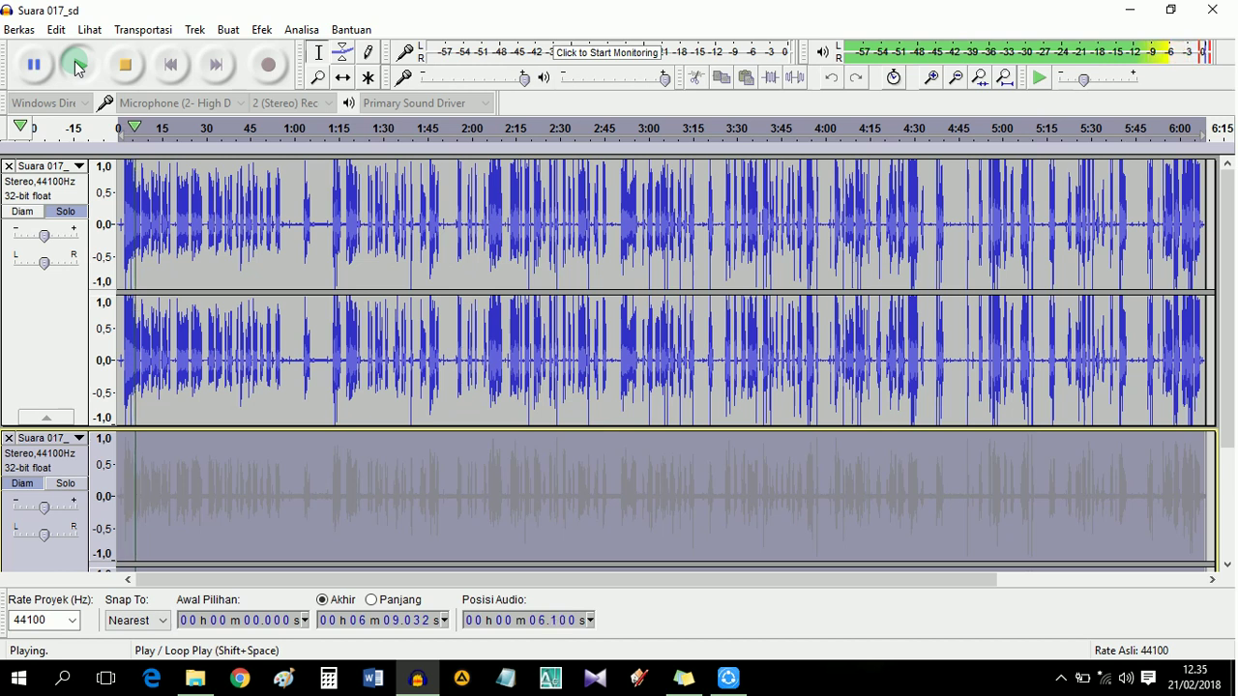
click(125, 66)
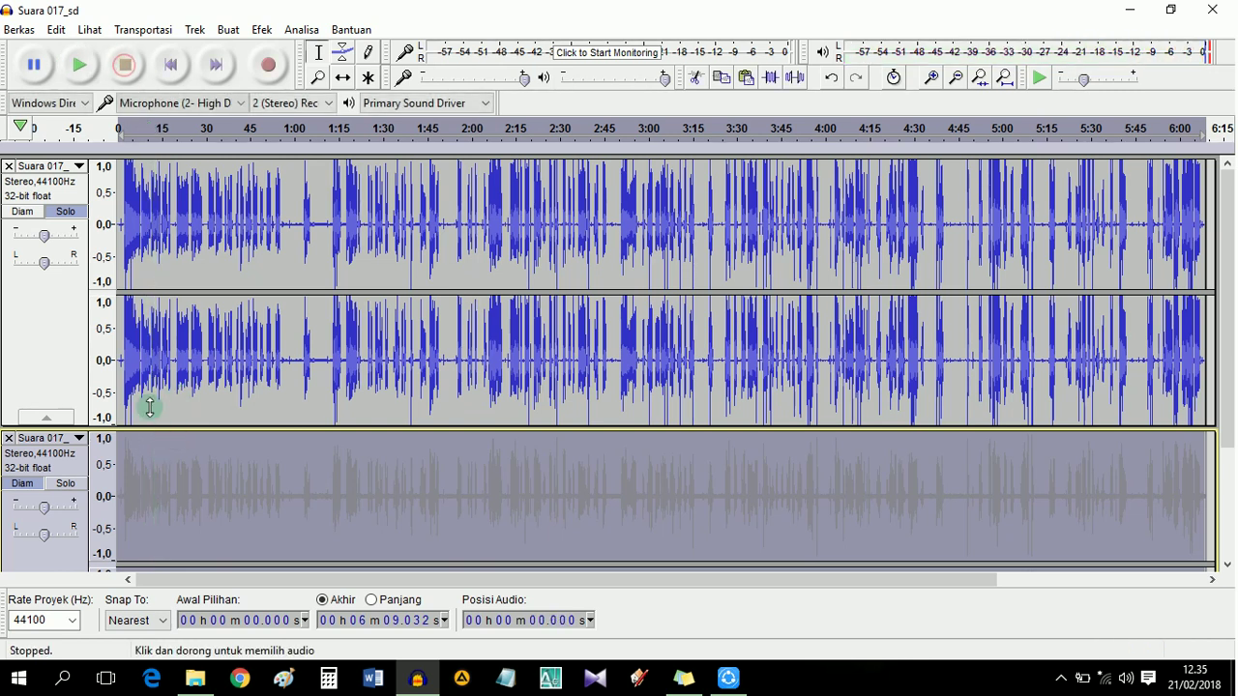
click(21, 383)
click(7, 267)
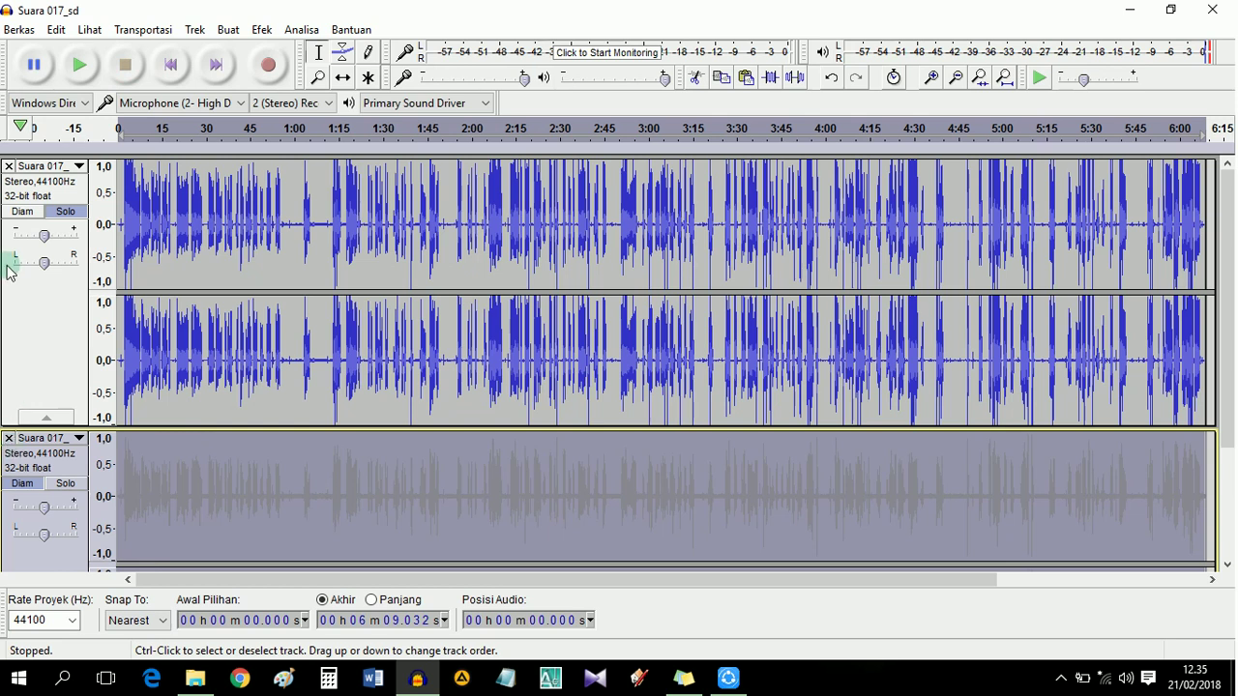
- Remove the unedited comparison track, keeping only the cleaned-up track in the project
click(32, 327)
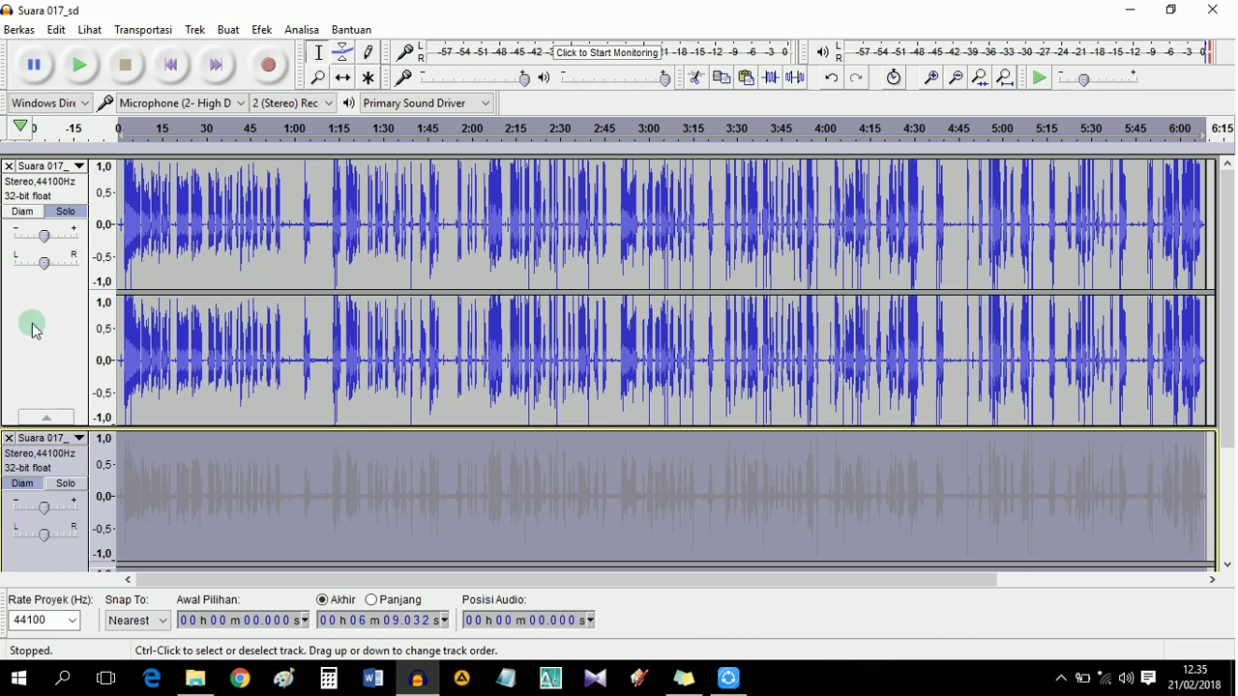
click(10, 440)
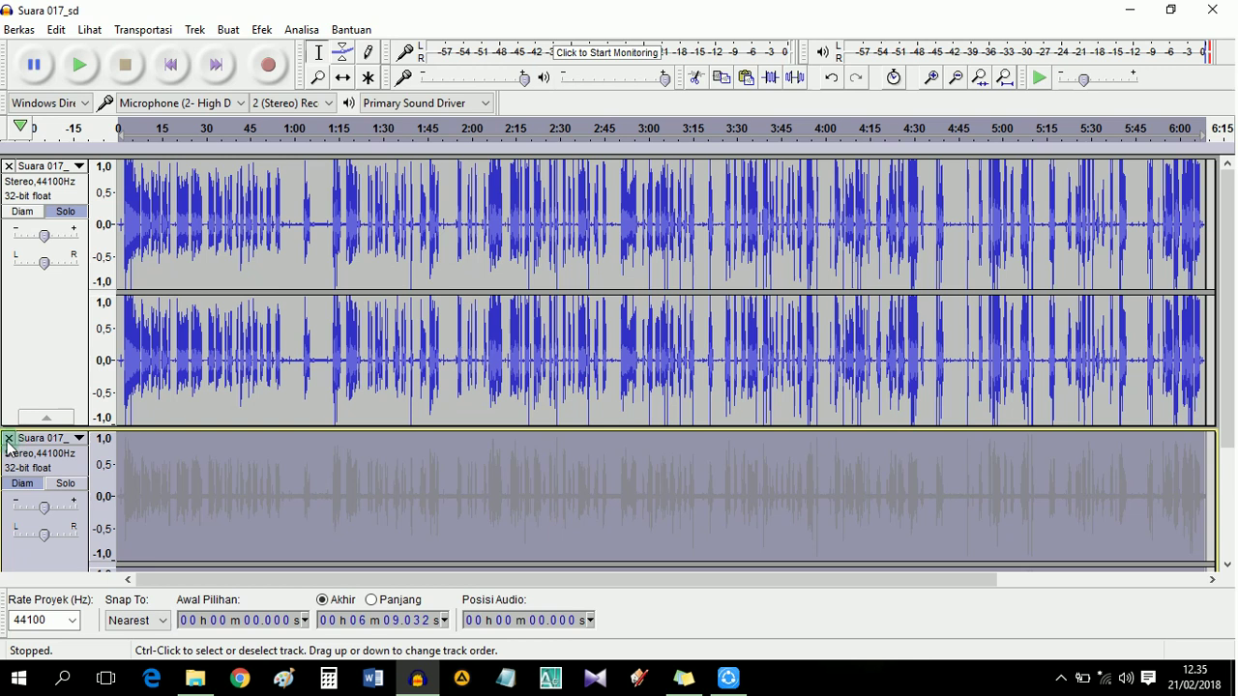
click(8, 440)
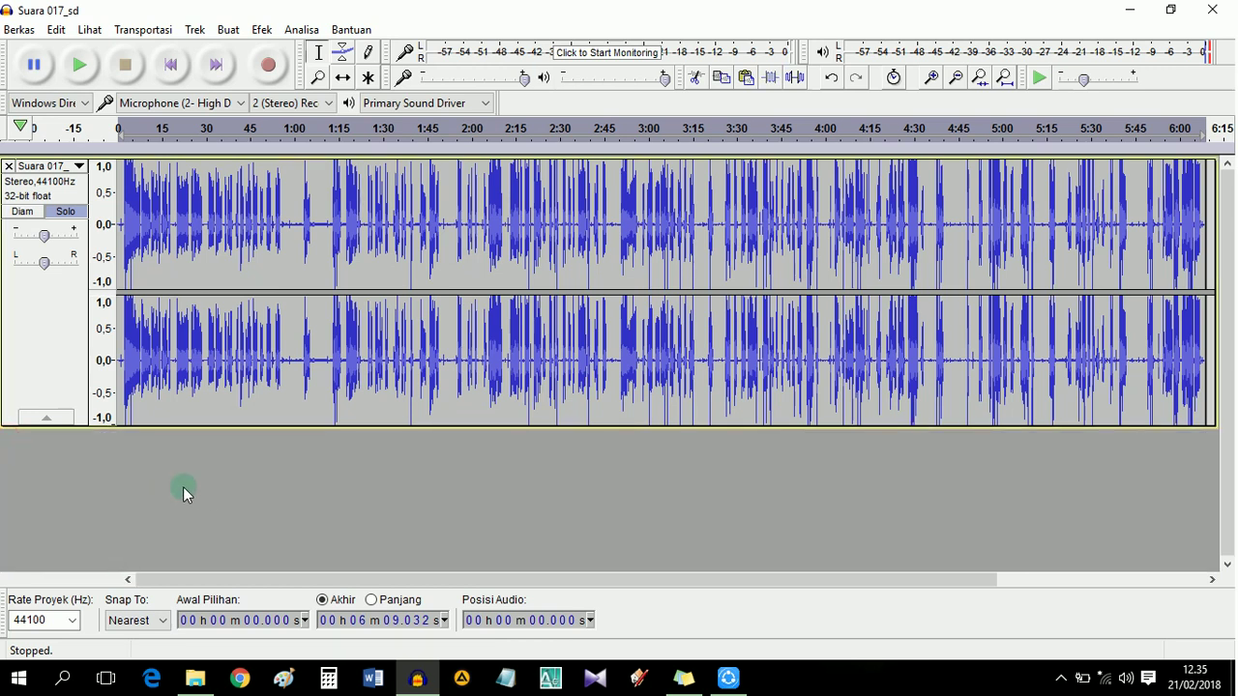
- Export the cleaned-up audio to the BBB folder as an MP3 file named Suara 017, keeping the standard quality of 170-210 kbps
click(19, 32)
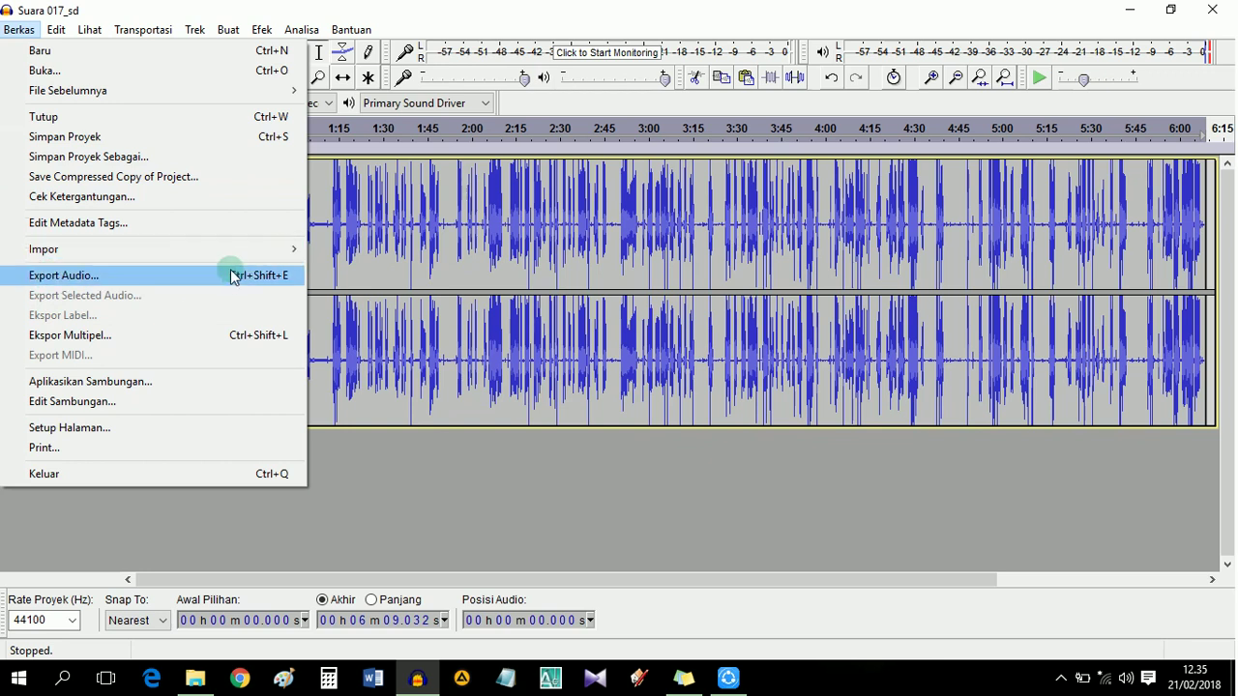
click(264, 277)
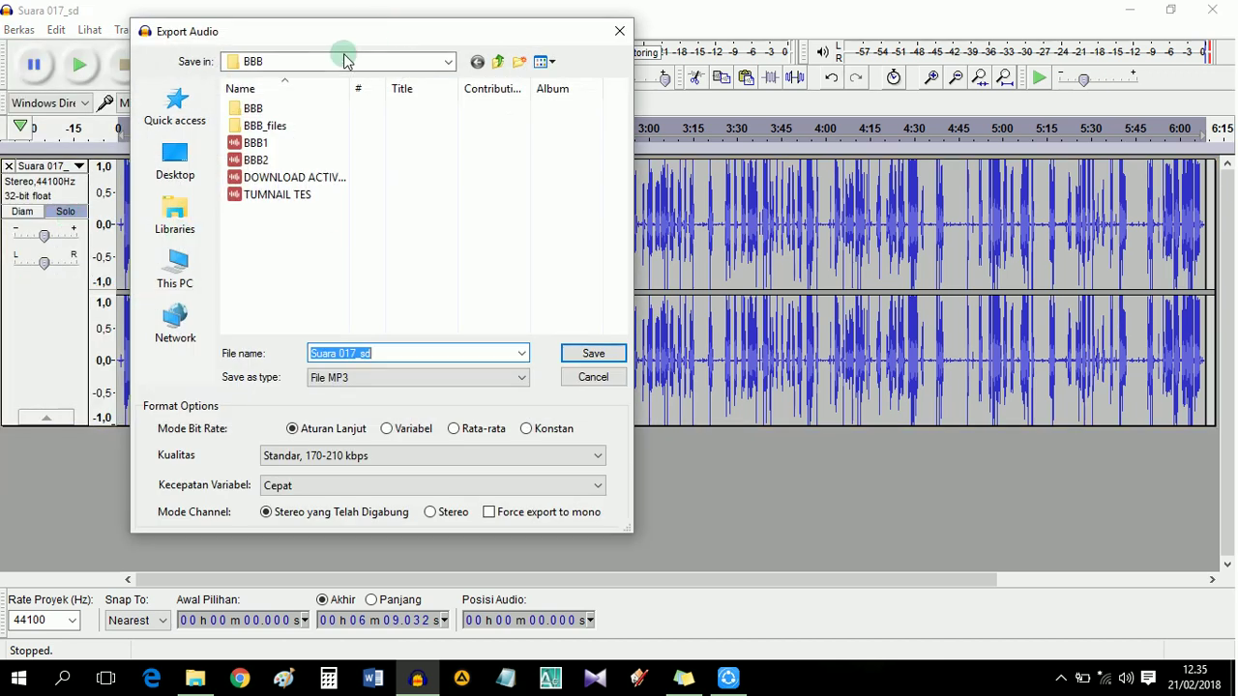
click(336, 23)
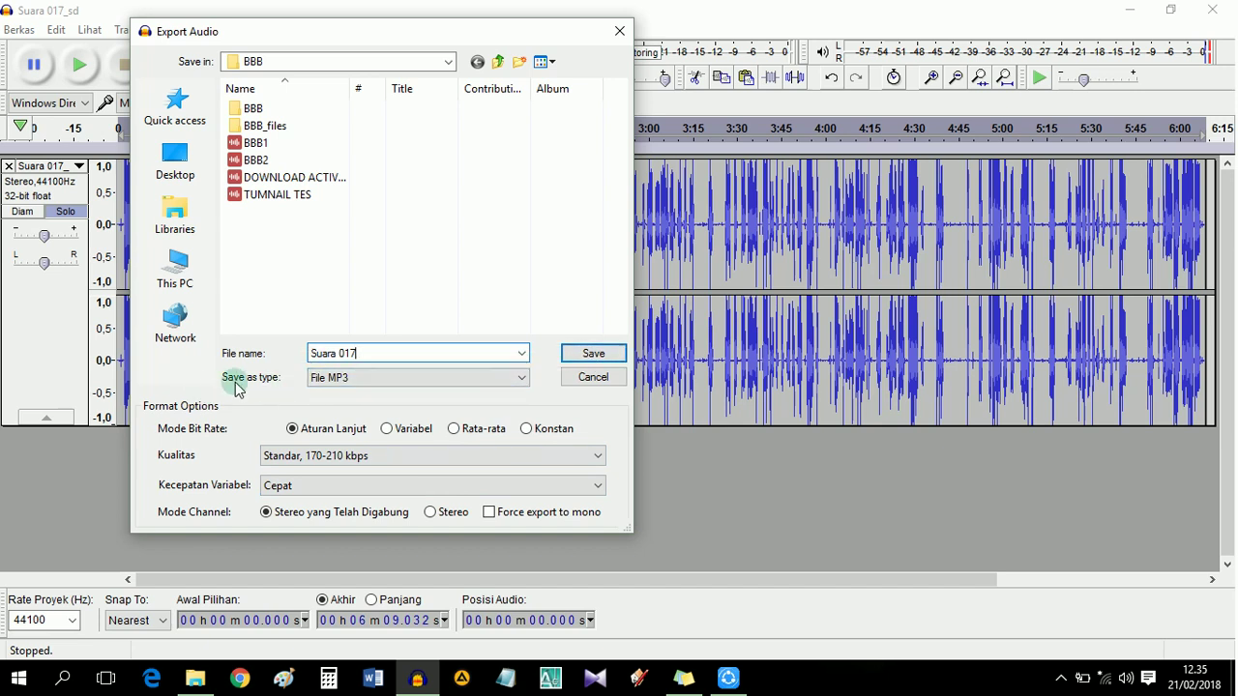
click(382, 379)
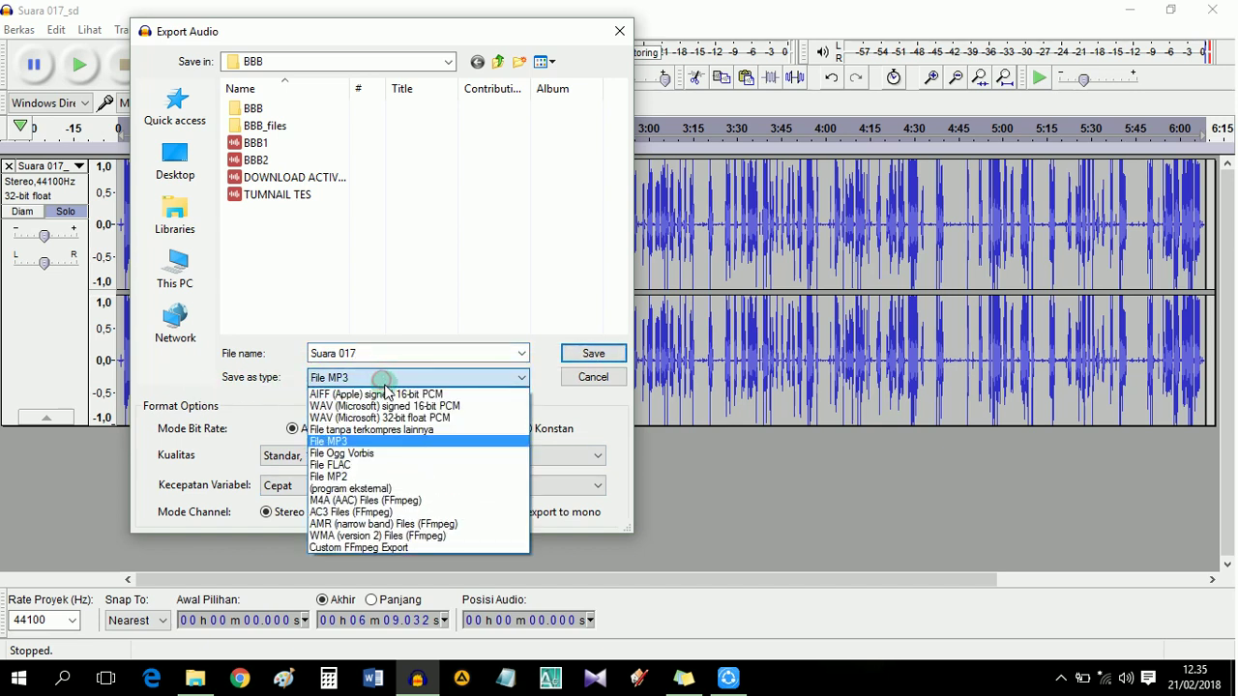
click(333, 442)
click(569, 352)
click(623, 410)
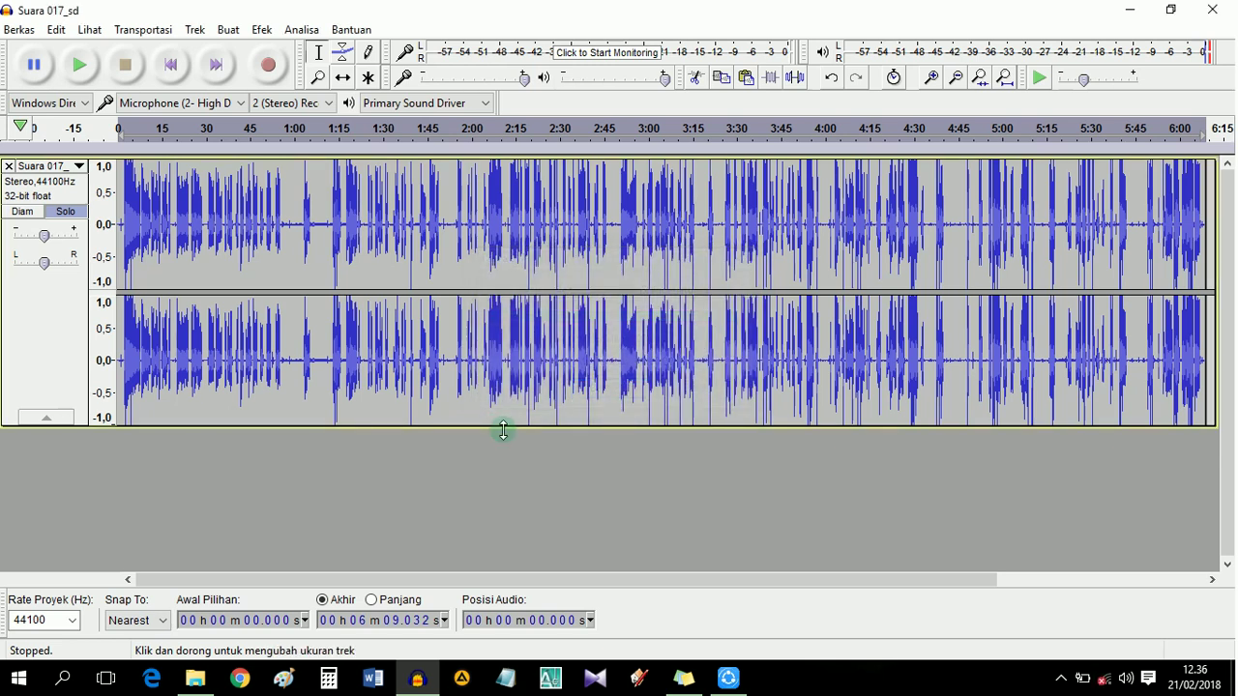
- Switch to File Explorer, go to the MY PROJECT > BBB folder, play the exported Suara 017 in Windows Media Player, and close the player
click(195, 678)
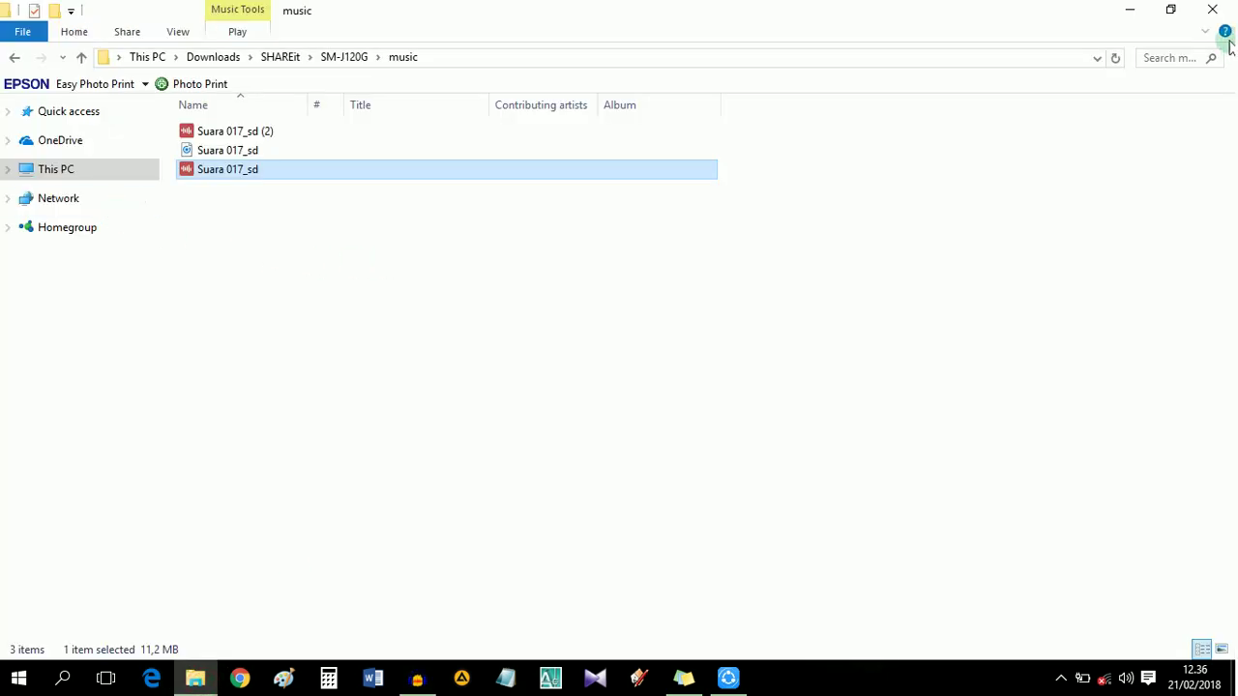
click(74, 114)
double_click(475, 216)
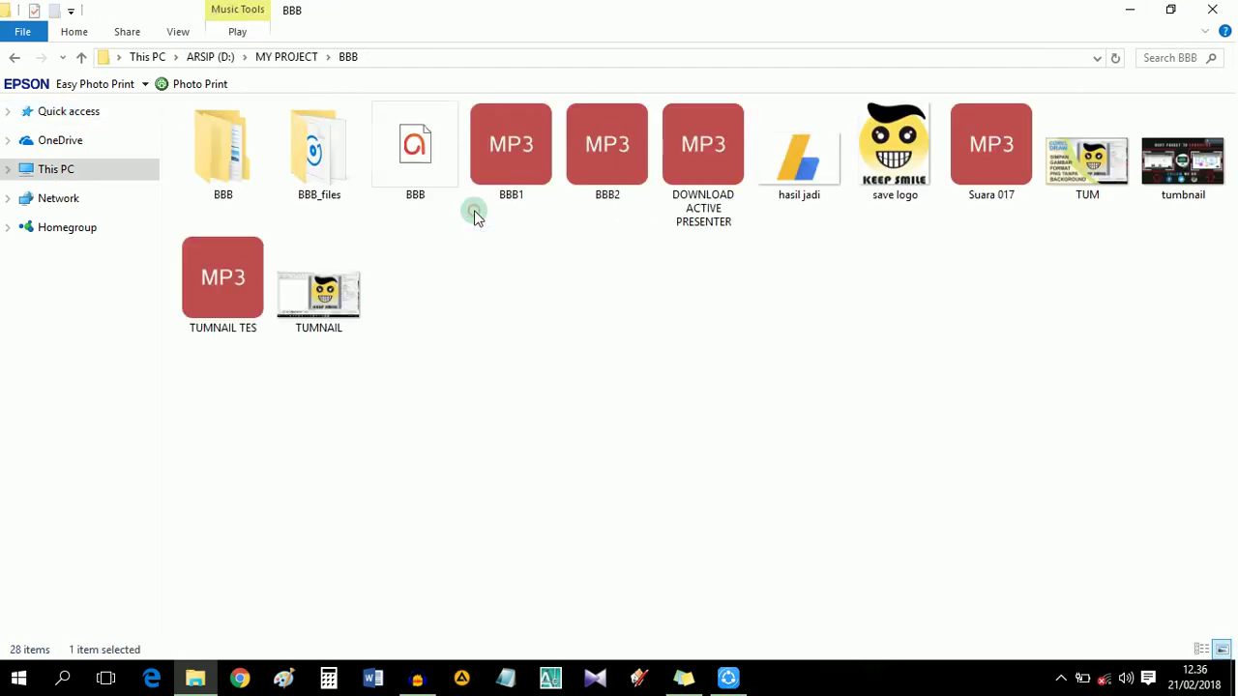
click(987, 172)
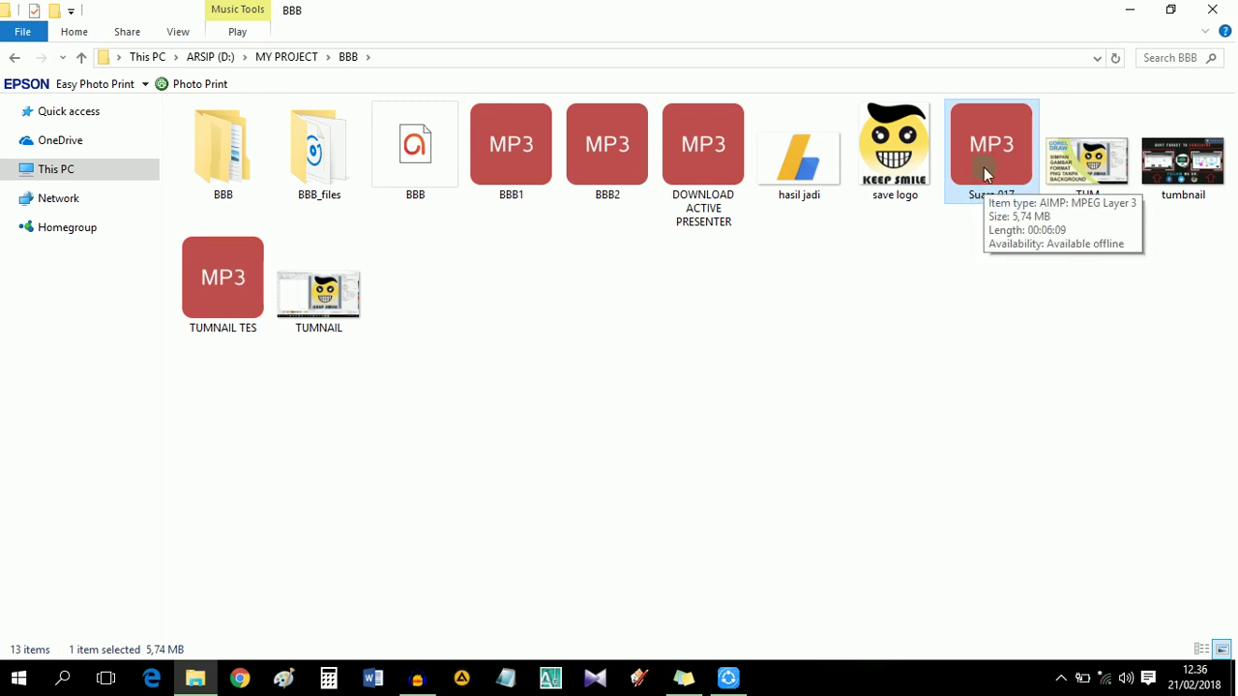
right_click(986, 192)
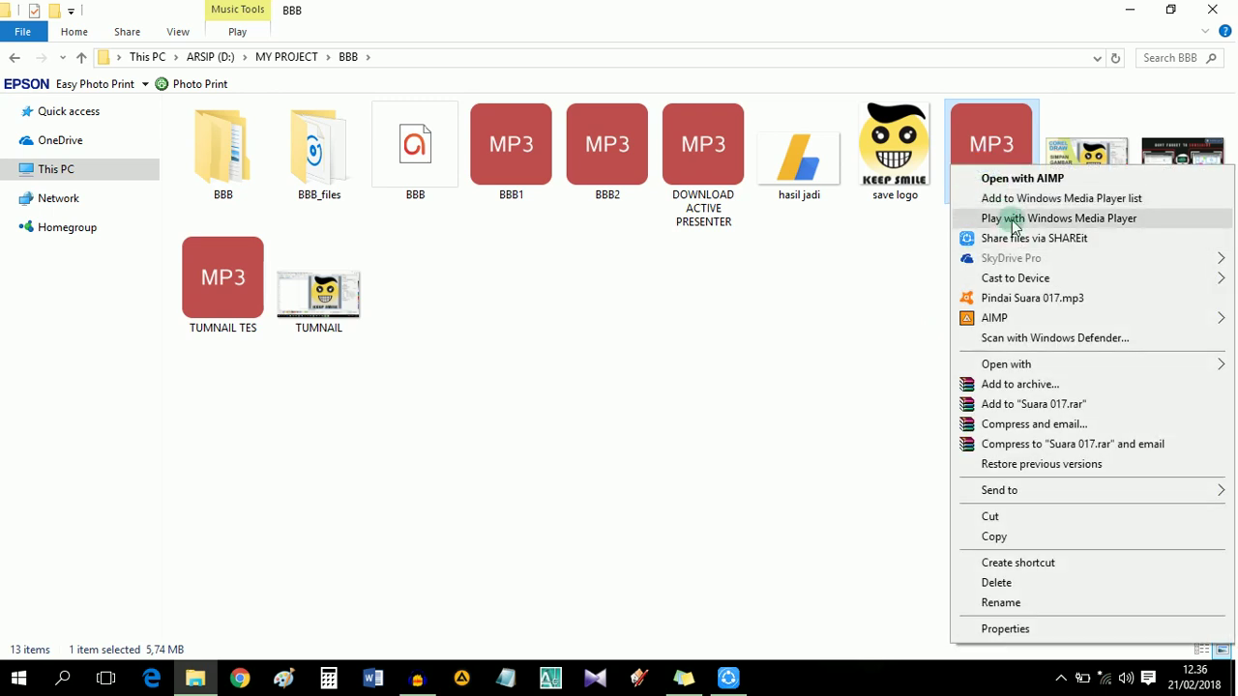
click(1013, 221)
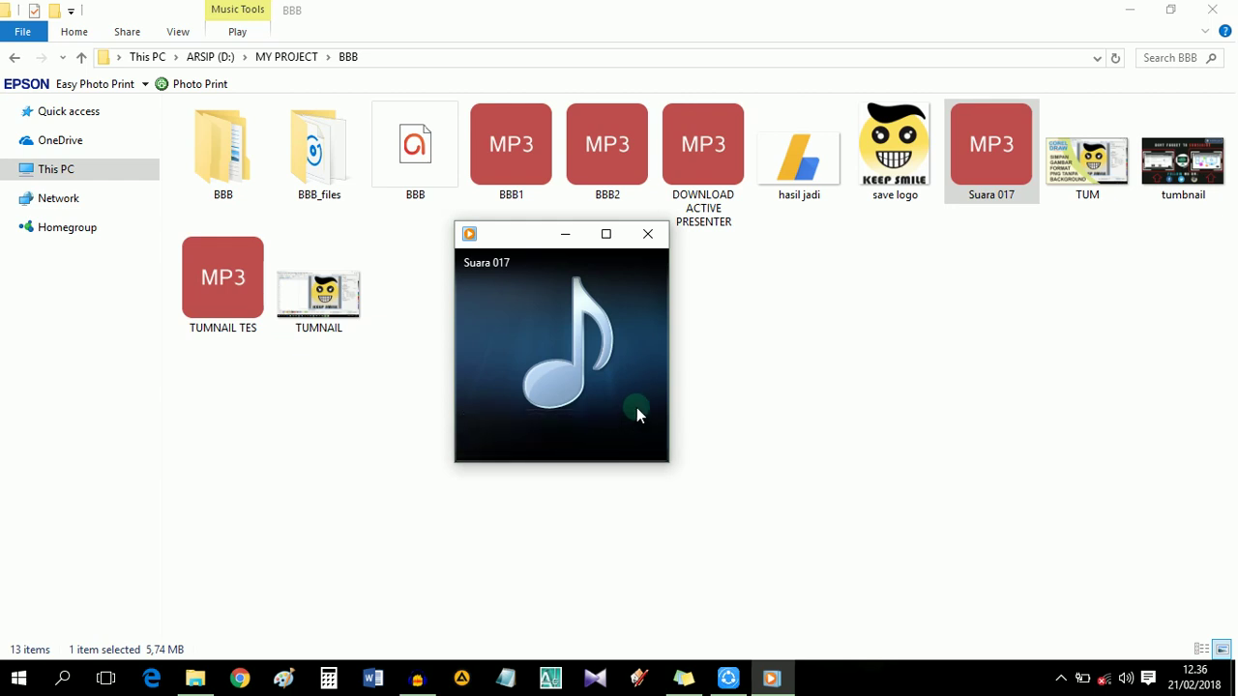
click(646, 233)
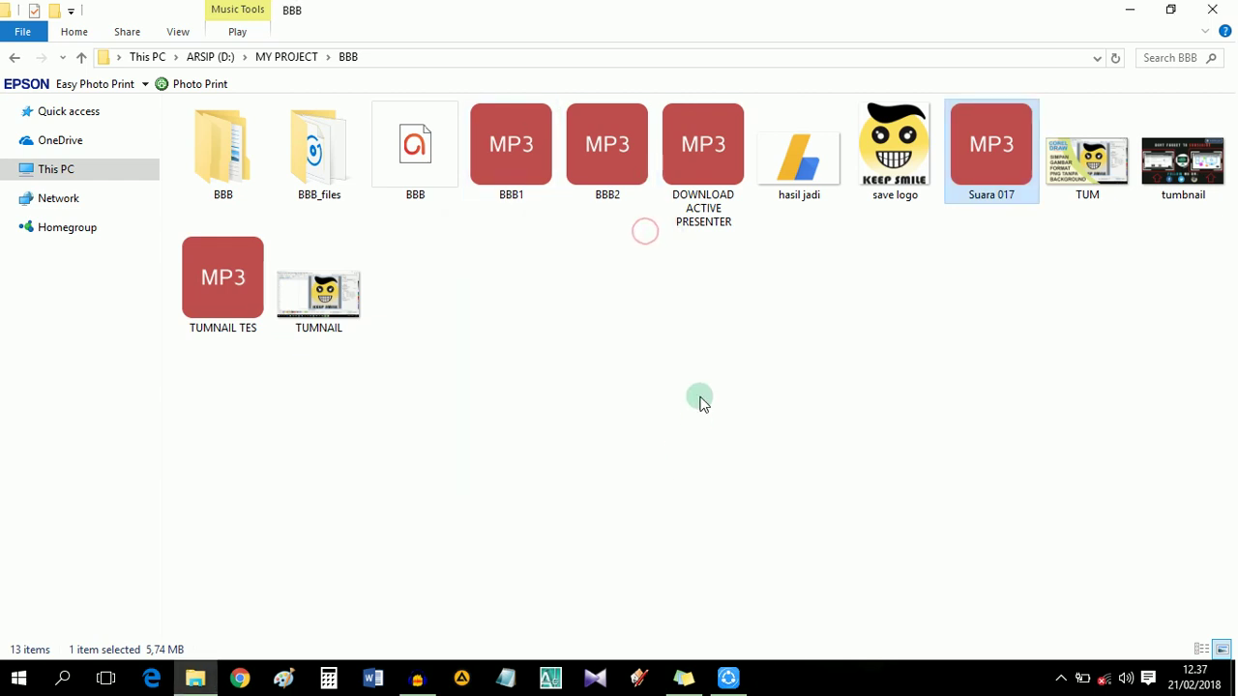